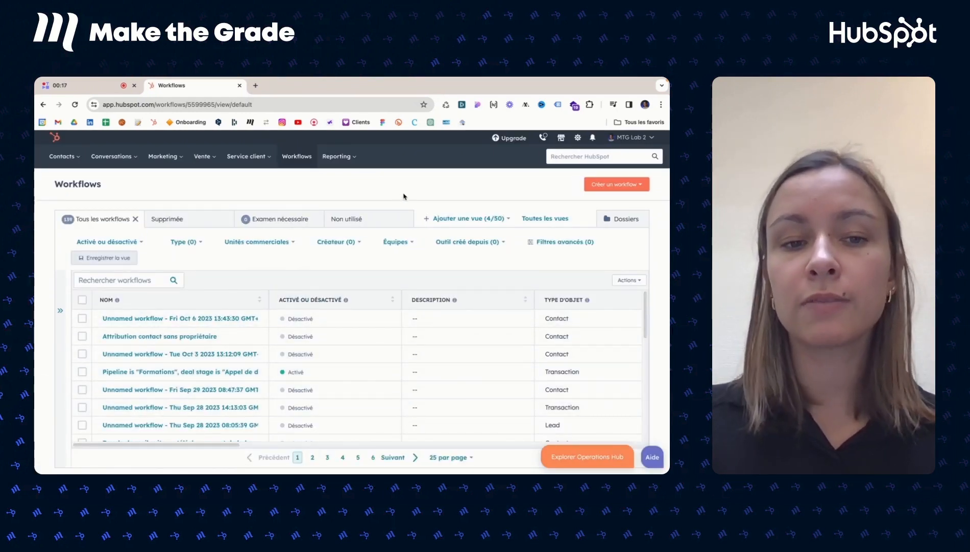
Step: Open the workflow template library and browse the Découvrir, Marketing Hub, Sales Hub and Suivi template categories
{"action": "left_click", "coordinate": [617, 187]}
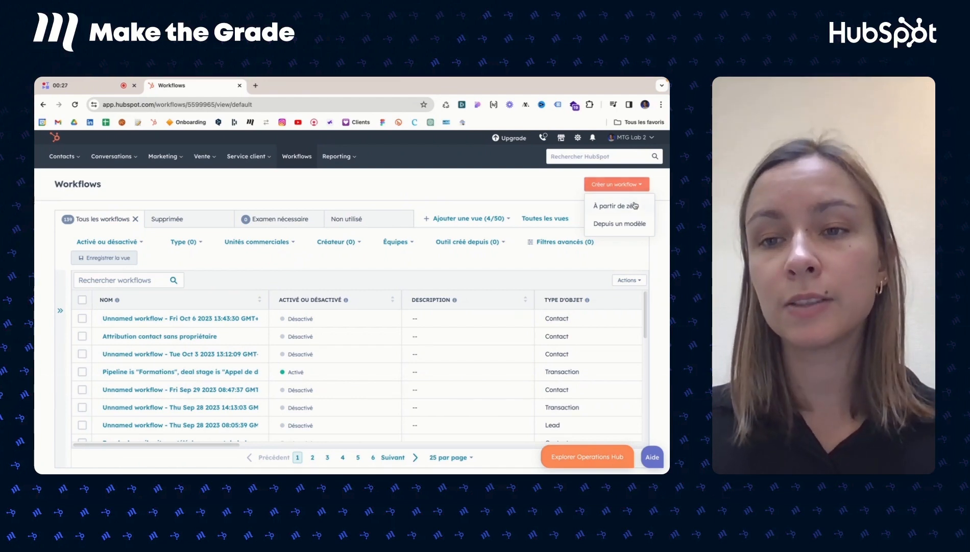
{"action": "left_click", "coordinate": [637, 224]}
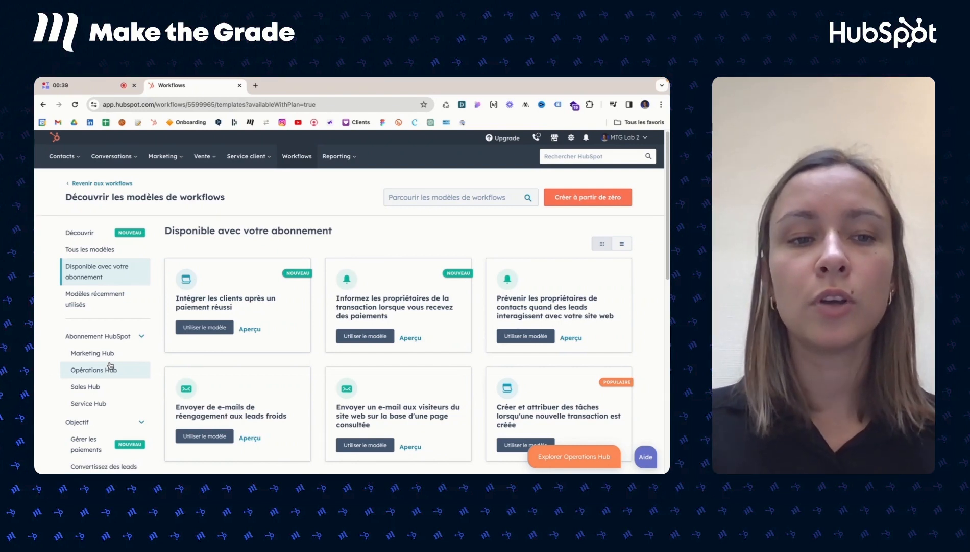
{"action": "left_click", "coordinate": [80, 233]}
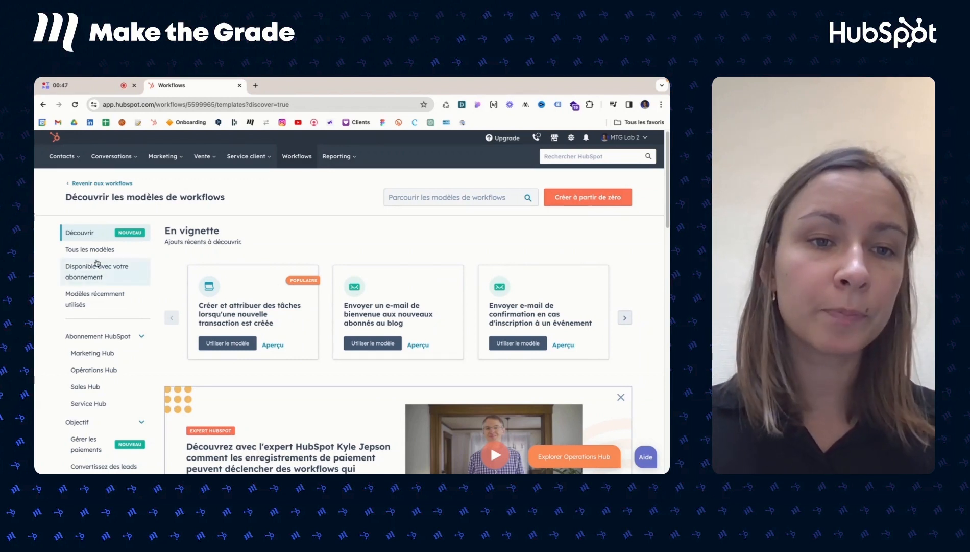
{"action": "scroll", "coordinate": [100, 275], "scroll_direction": "down", "scroll_amount": 2}
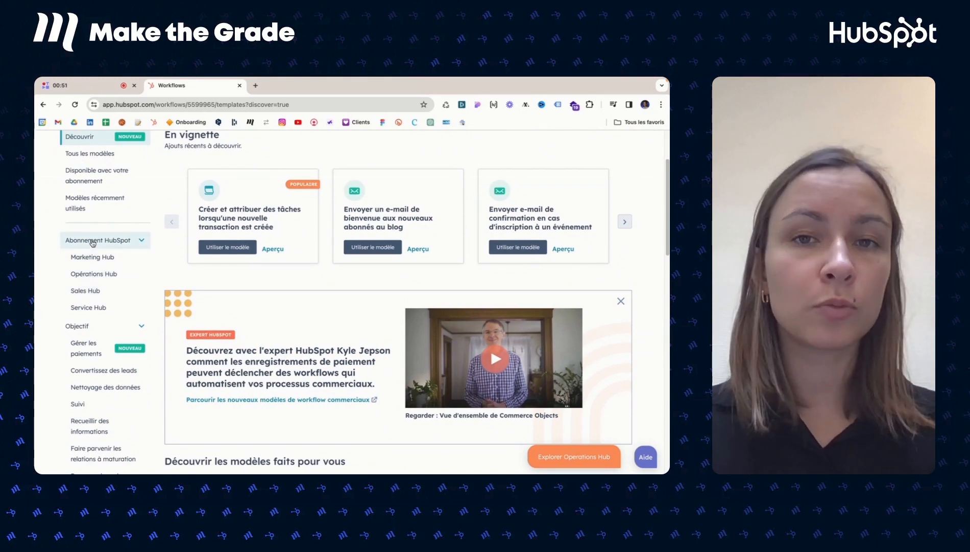
{"action": "left_click", "coordinate": [93, 259]}
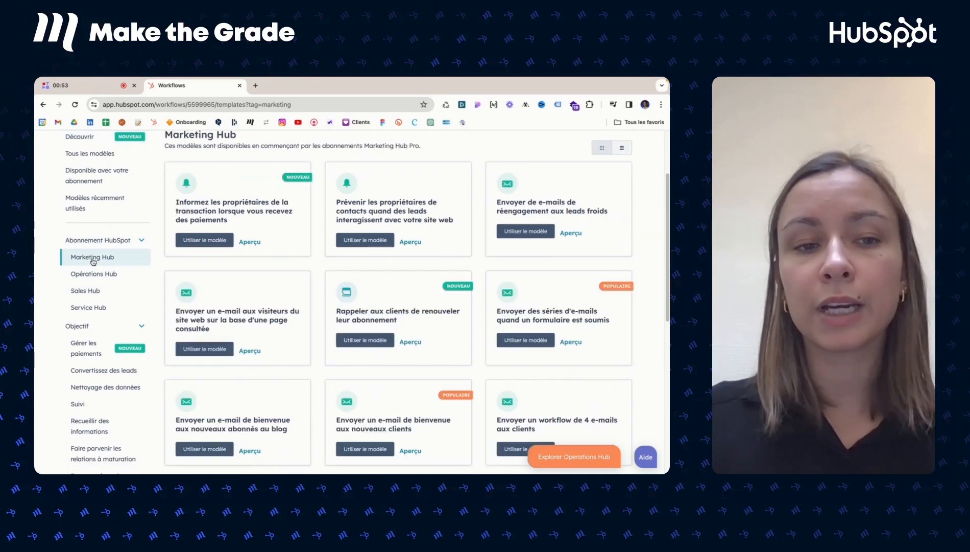
{"action": "left_click", "coordinate": [96, 291]}
{"action": "scroll", "coordinate": [102, 347], "scroll_direction": "down", "scroll_amount": 1}
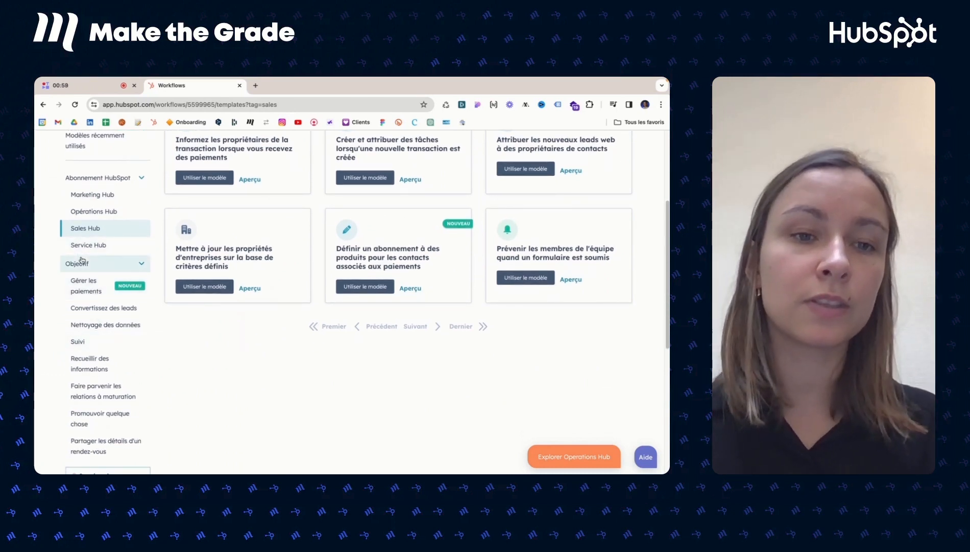
{"action": "scroll", "coordinate": [81, 260], "scroll_direction": "down", "scroll_amount": 1}
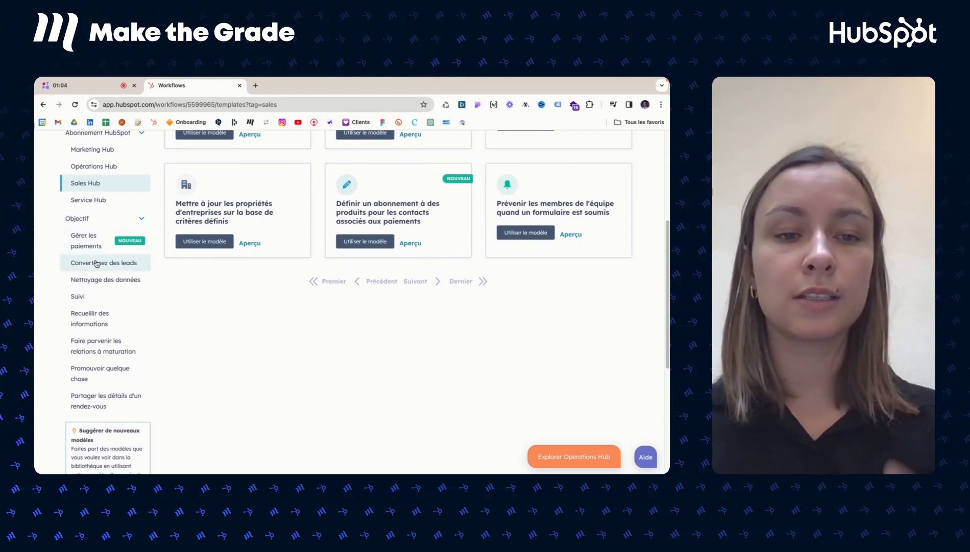
{"action": "left_click", "coordinate": [97, 296]}
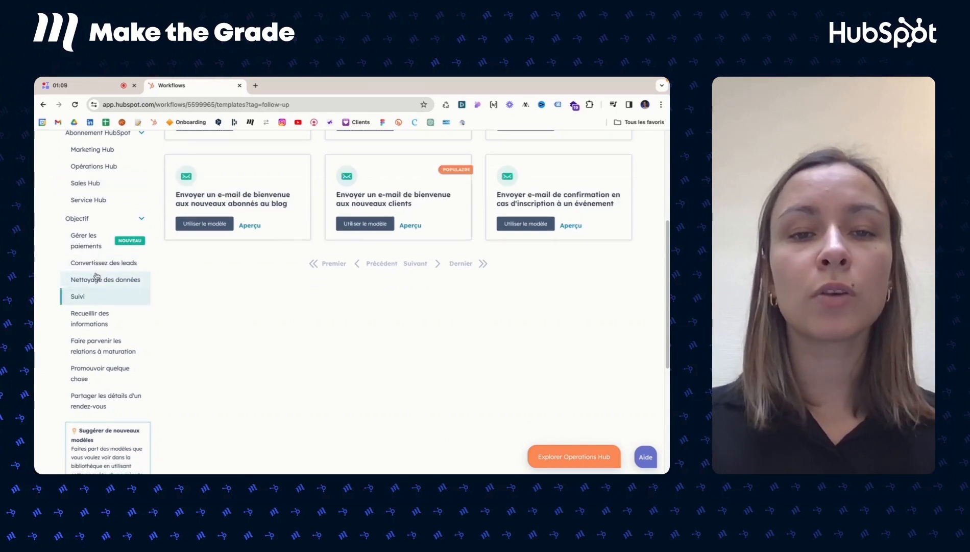
{"action": "scroll", "coordinate": [212, 309], "scroll_direction": "up", "scroll_amount": 5}
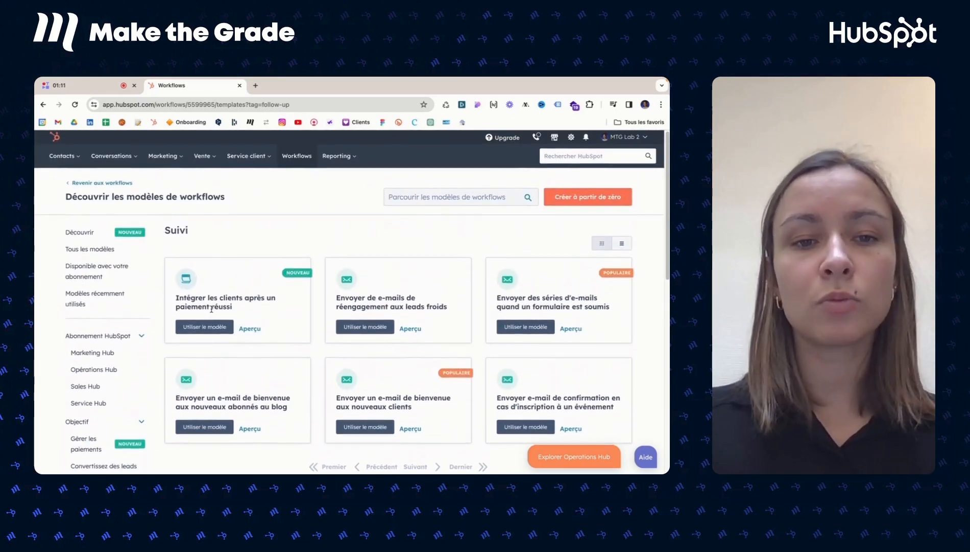
{"action": "scroll", "coordinate": [211, 309], "scroll_direction": "down", "scroll_amount": 3}
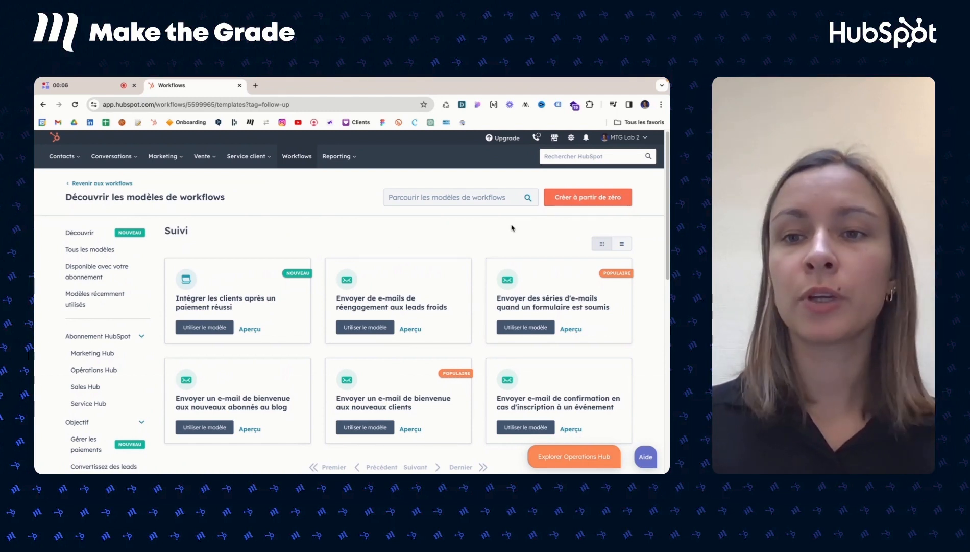
Step: Start creating a workflow from scratch and review the object types it can be based on
{"action": "left_click", "coordinate": [592, 198]}
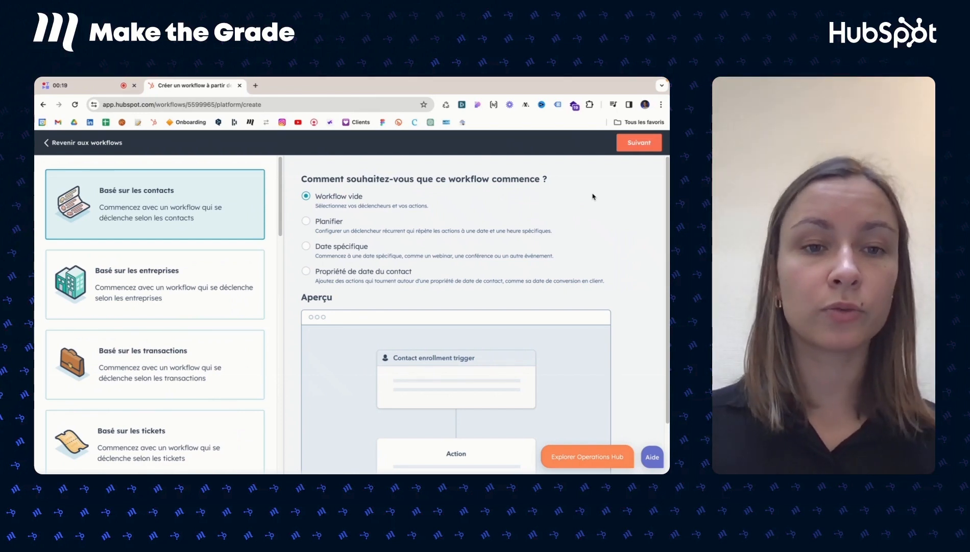
{"action": "scroll", "coordinate": [227, 312], "scroll_direction": "down", "scroll_amount": 1}
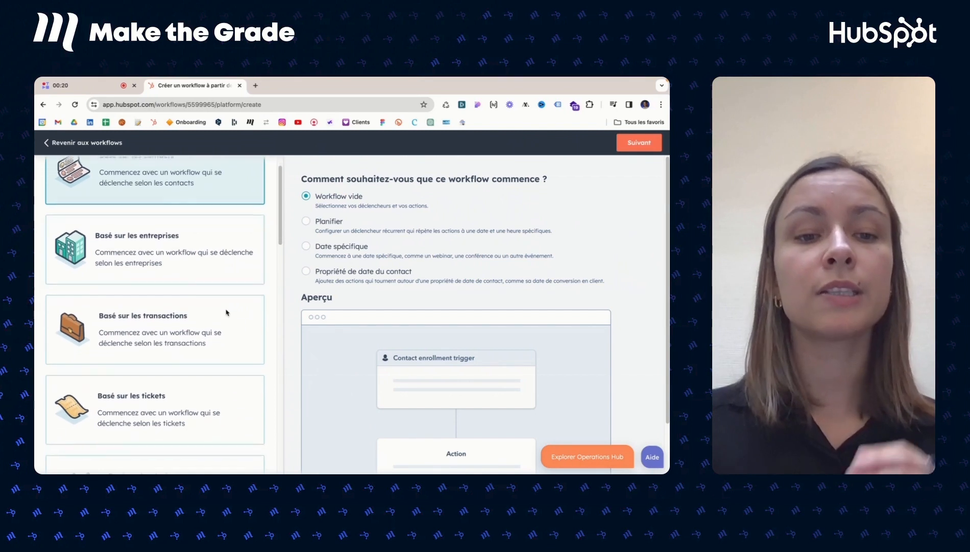
{"action": "scroll", "coordinate": [226, 312], "scroll_direction": "down", "scroll_amount": 3}
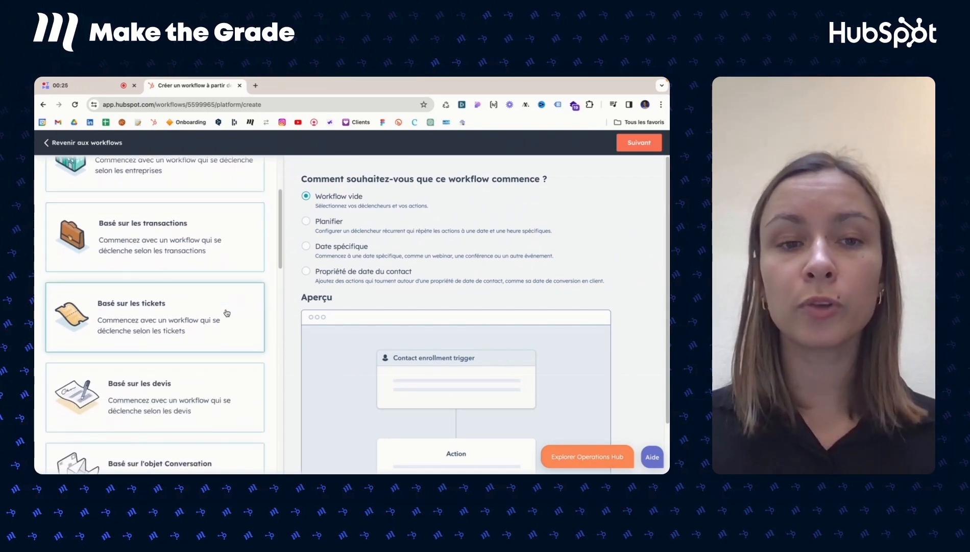
{"action": "scroll", "coordinate": [227, 312], "scroll_direction": "down", "scroll_amount": 3}
{"action": "scroll", "coordinate": [227, 313], "scroll_direction": "down", "scroll_amount": 8}
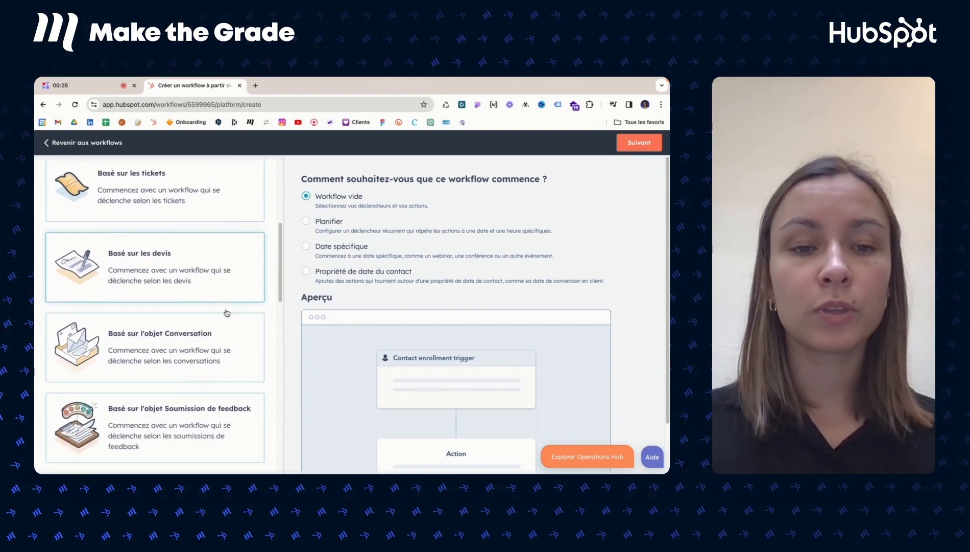
{"action": "scroll", "coordinate": [227, 313], "scroll_direction": "down", "scroll_amount": 7}
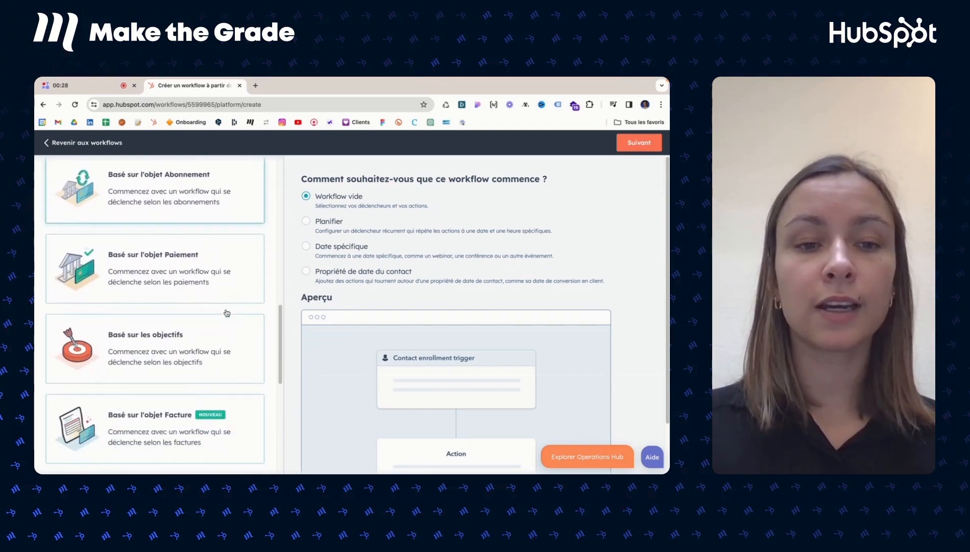
{"action": "scroll", "coordinate": [227, 312], "scroll_direction": "down", "scroll_amount": 6}
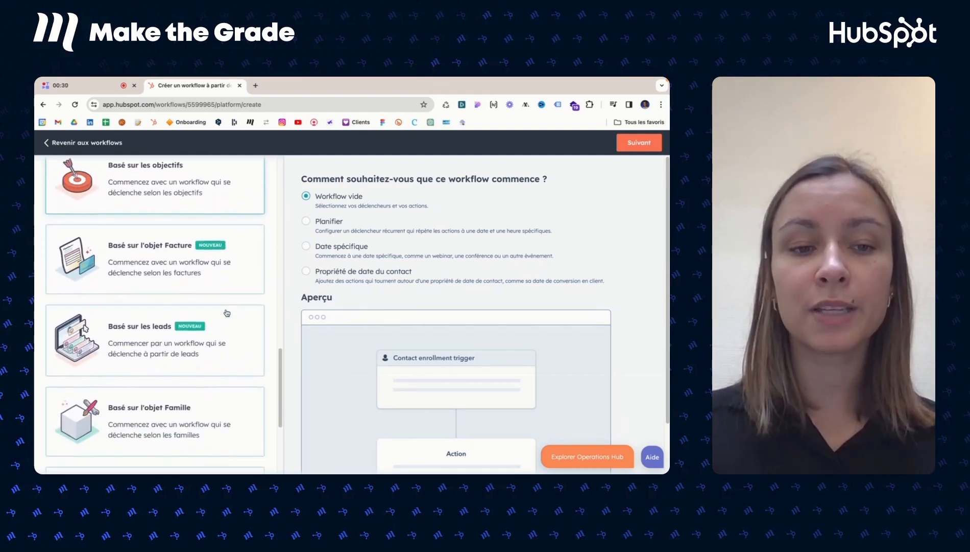
{"action": "scroll", "coordinate": [227, 313], "scroll_direction": "up", "scroll_amount": 5}
{"action": "scroll", "coordinate": [227, 313], "scroll_direction": "up", "scroll_amount": 20}
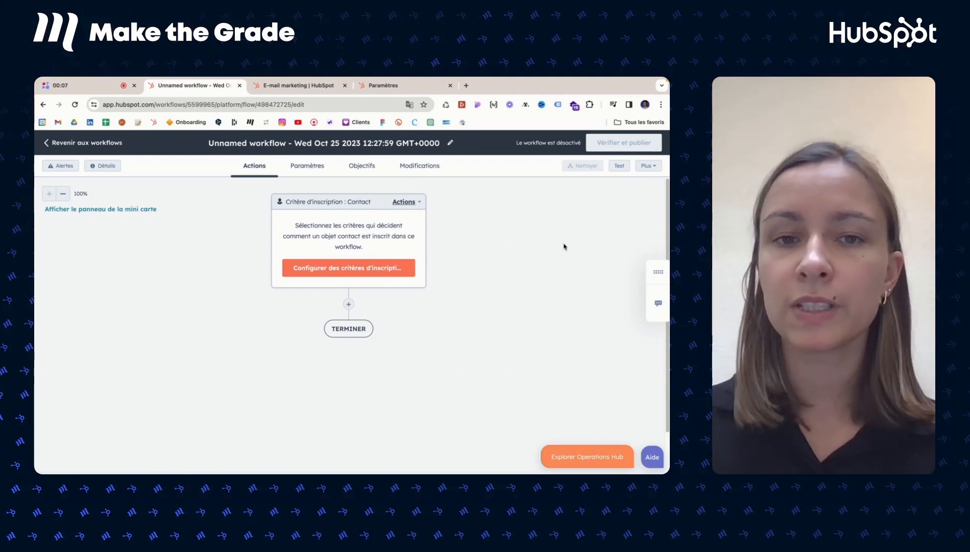
Step: Rename the workflow as "Workflow - soumission de formulaire" and save the name
{"action": "left_click", "coordinate": [401, 145]}
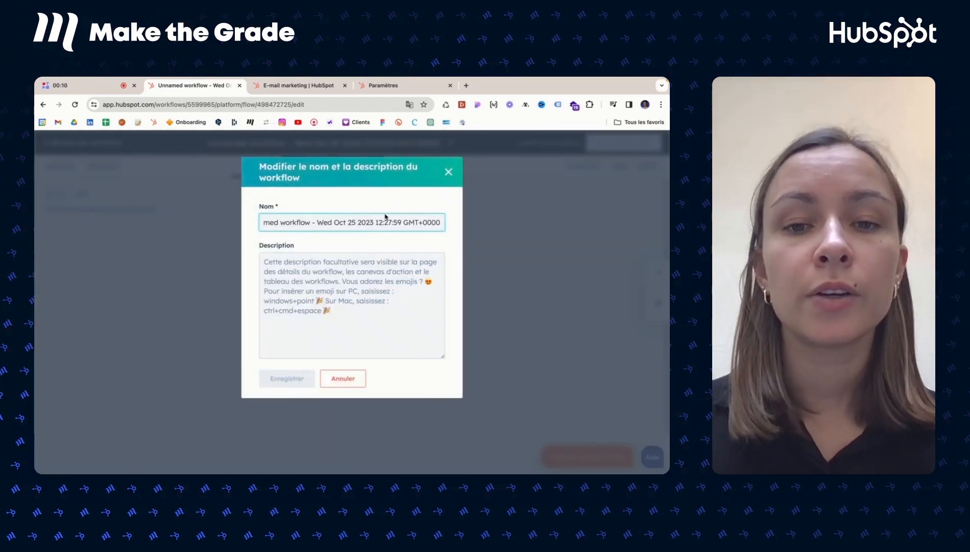
{"action": "triple_click", "coordinate": [354, 216]}
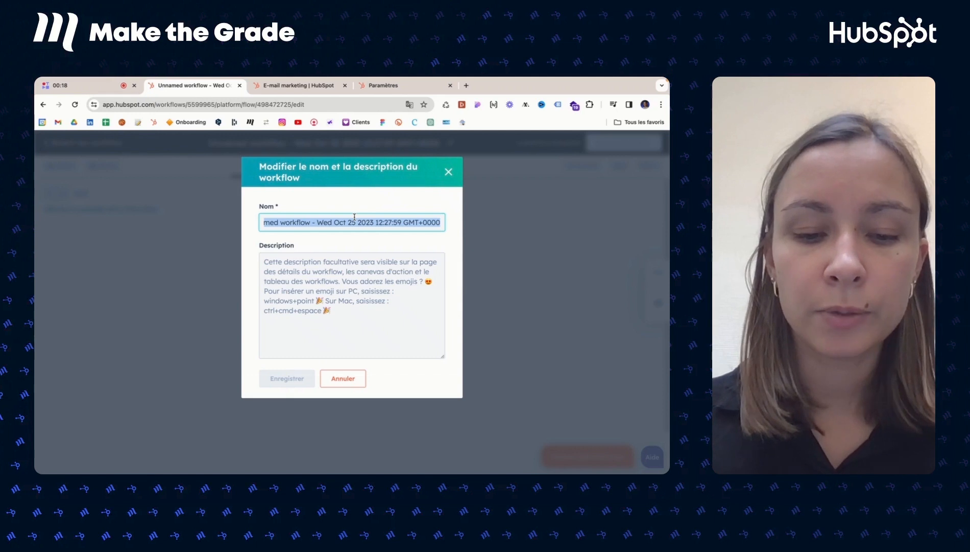
{"action": "key", "text": "BackSpace"}
{"action": "type", "text": "Workf"}
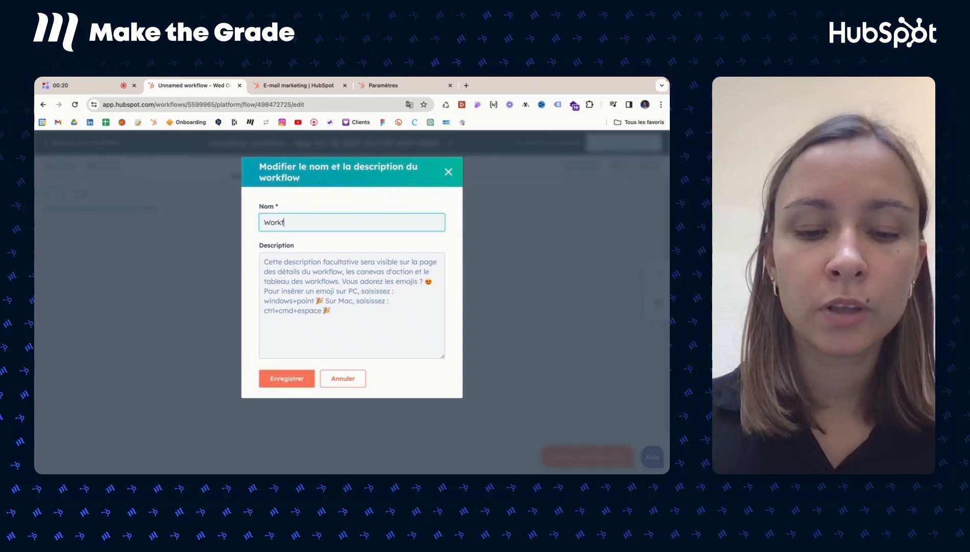
{"action": "type", "text": "low - soumission de formulaire"}
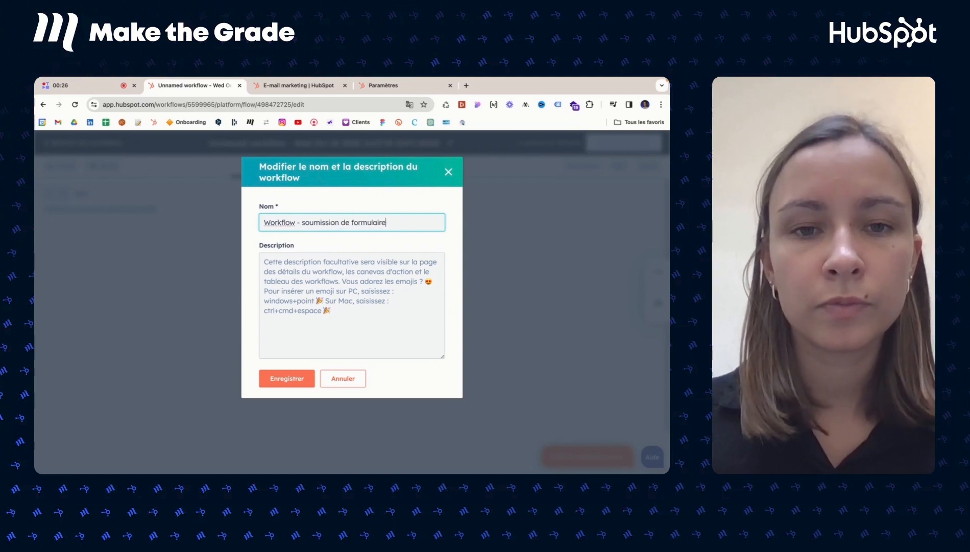
{"action": "left_click", "coordinate": [283, 380]}
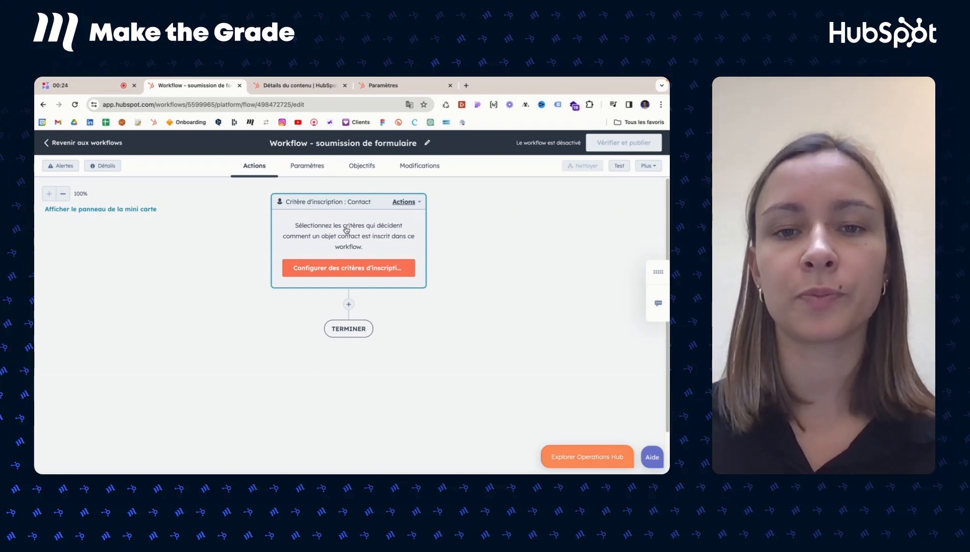
Step: Configure the contact enrollment criteria with the event trigger "Soumission de formulaire"
{"action": "left_click", "coordinate": [358, 266]}
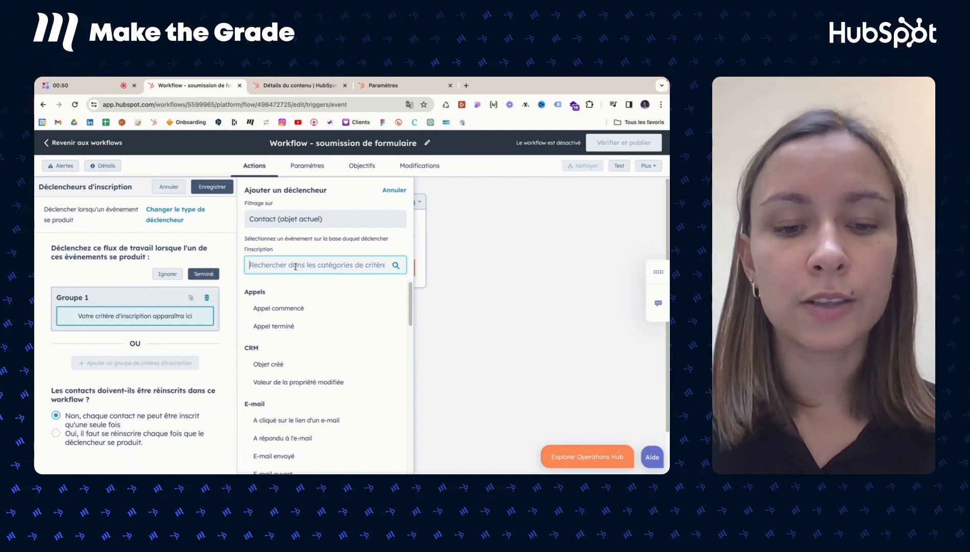
{"action": "type", "text": "soum"}
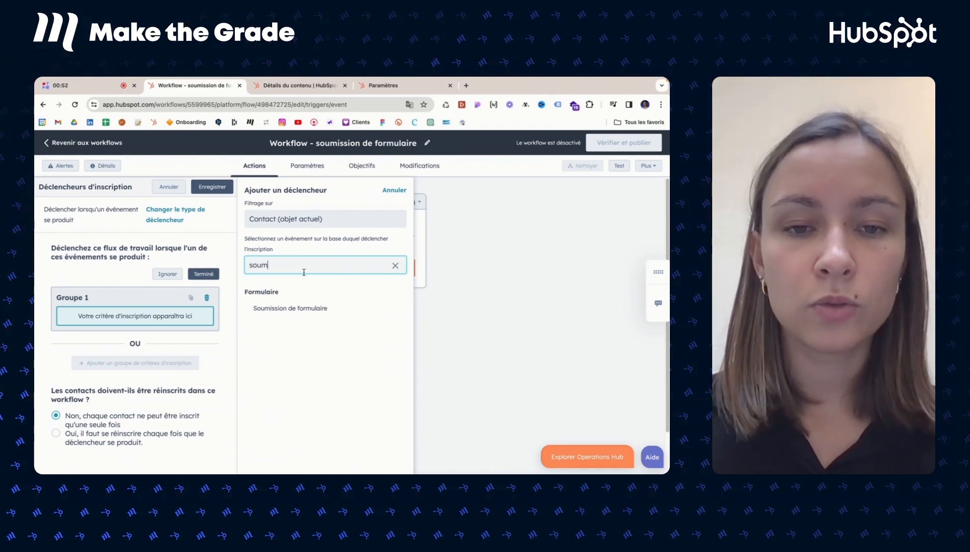
{"action": "left_click", "coordinate": [317, 309]}
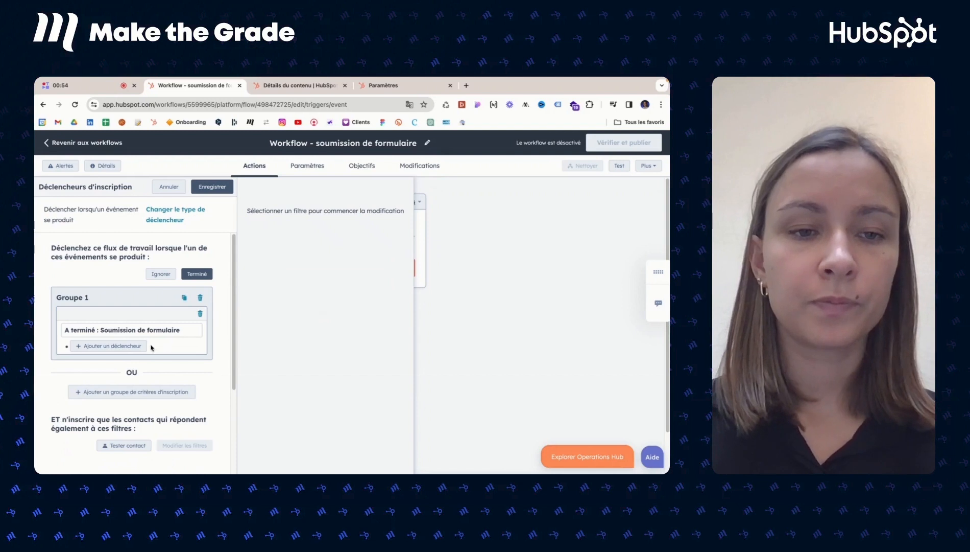
Step: Refine the trigger so "Nom du formulaire" is one of "Nouveau formulaire d'inscription", and save the enrollment criteria
{"action": "left_click", "coordinate": [114, 346]}
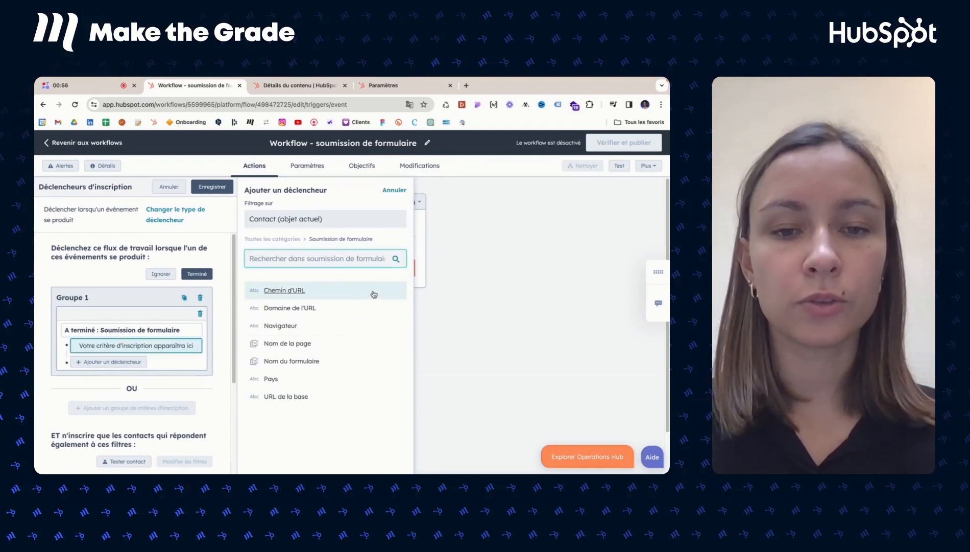
{"action": "left_click", "coordinate": [293, 362]}
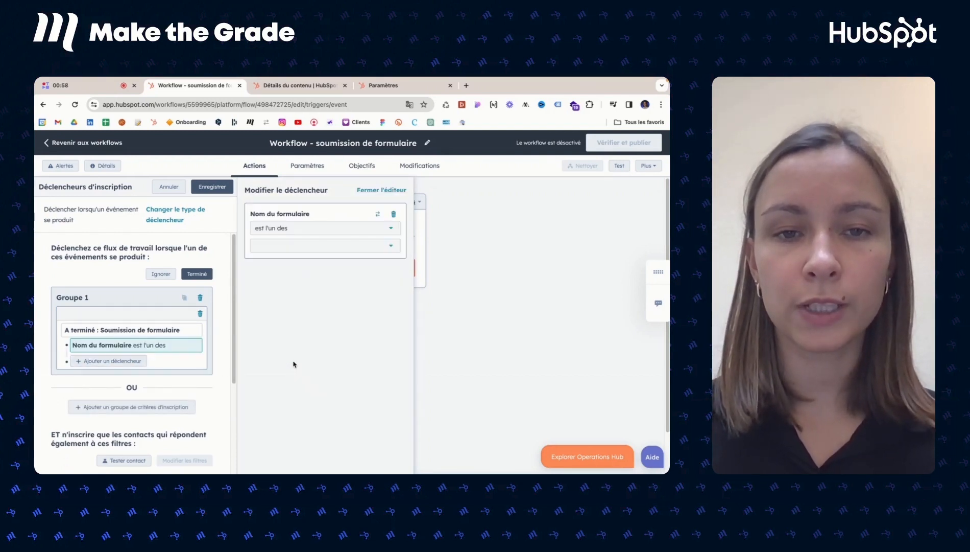
{"action": "left_click", "coordinate": [342, 246]}
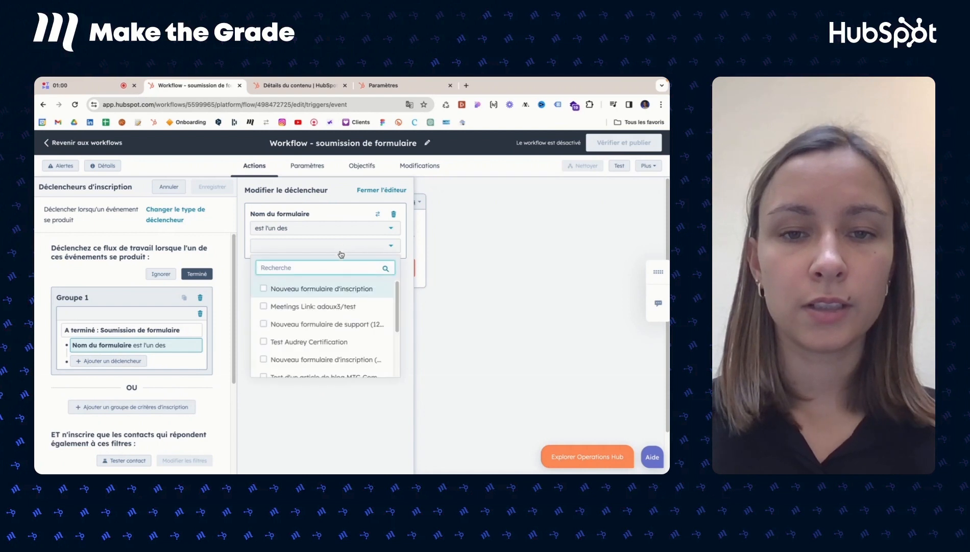
{"action": "left_click", "coordinate": [321, 289]}
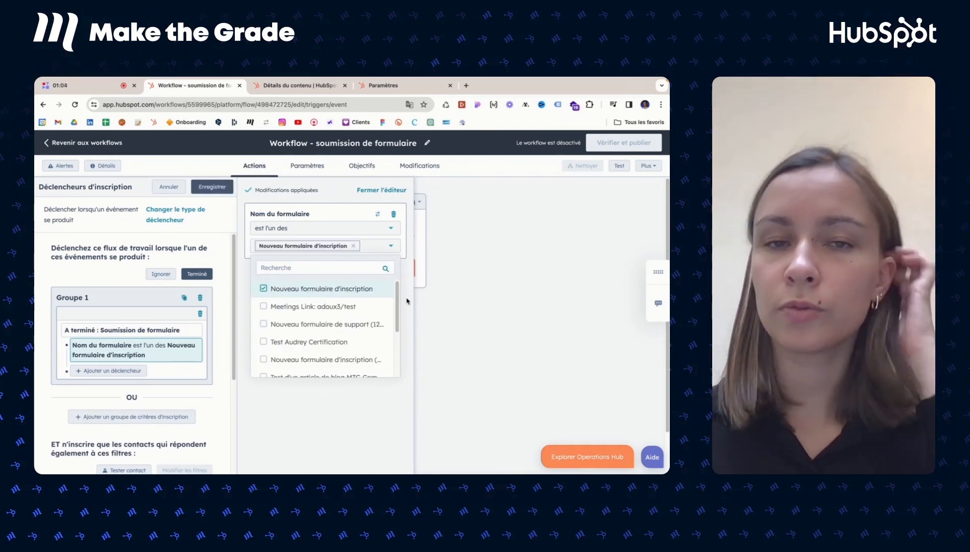
{"action": "left_click", "coordinate": [396, 410]}
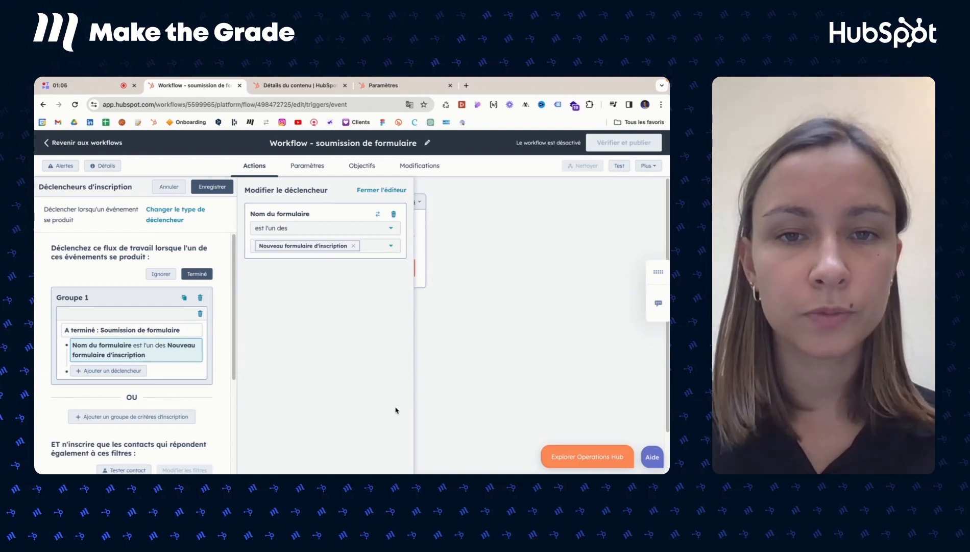
{"action": "left_click", "coordinate": [197, 274]}
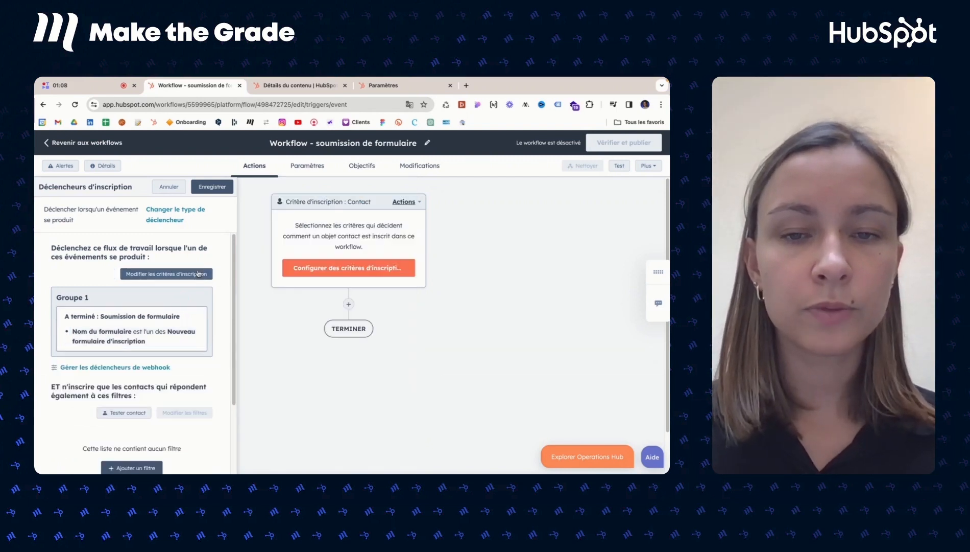
{"action": "left_click", "coordinate": [225, 187]}
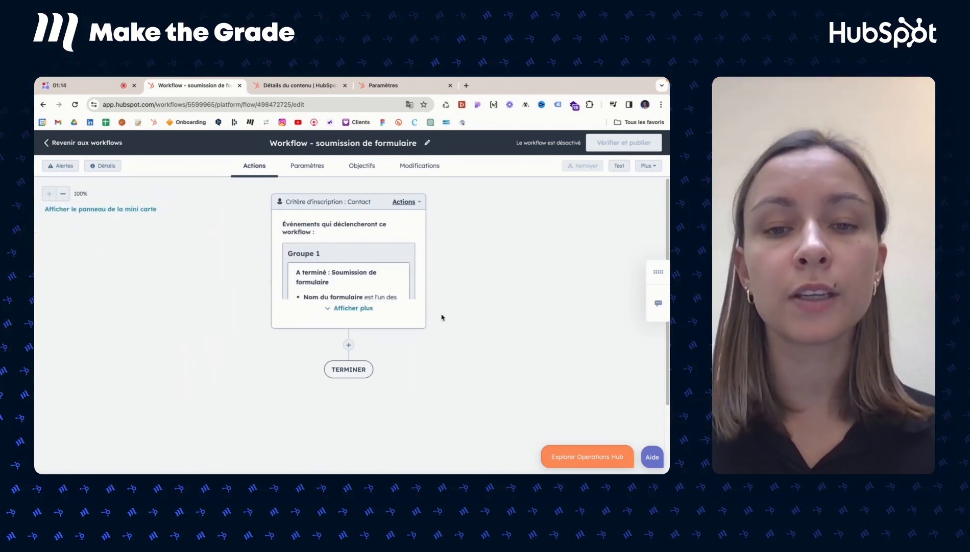
Step: Expand the enrollment criteria details and add an "Envoyer un e-mail" action directly below them
{"action": "left_click", "coordinate": [367, 308]}
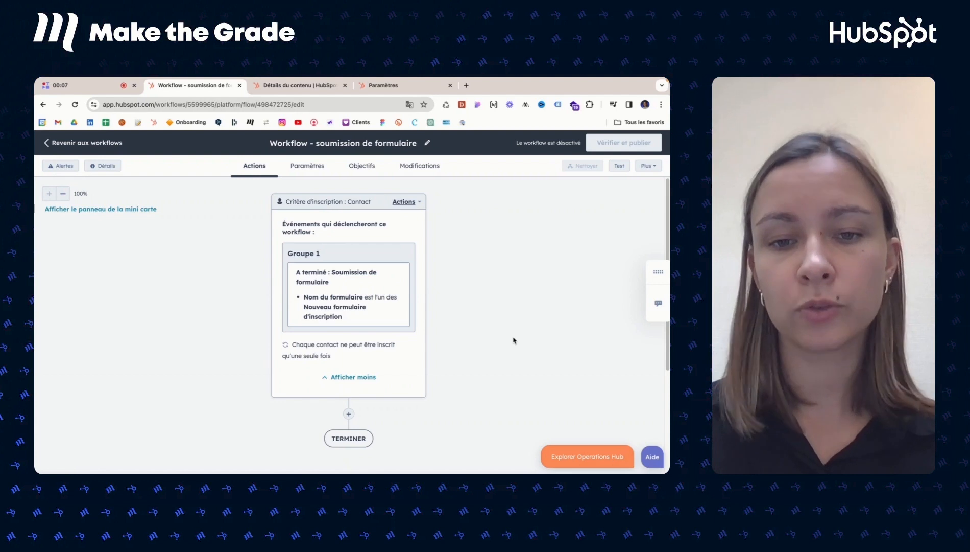
{"action": "left_click", "coordinate": [349, 414]}
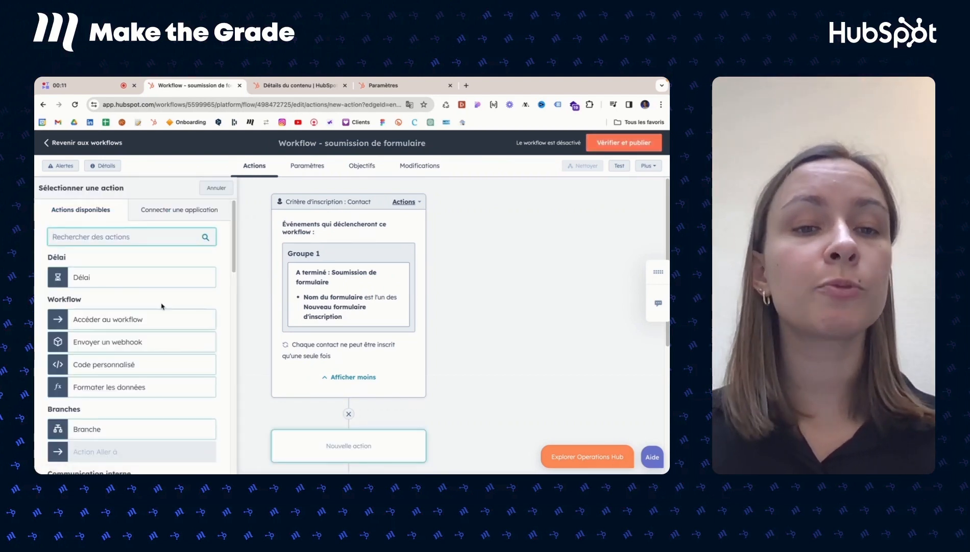
{"action": "scroll", "coordinate": [152, 298], "scroll_direction": "down", "scroll_amount": 4}
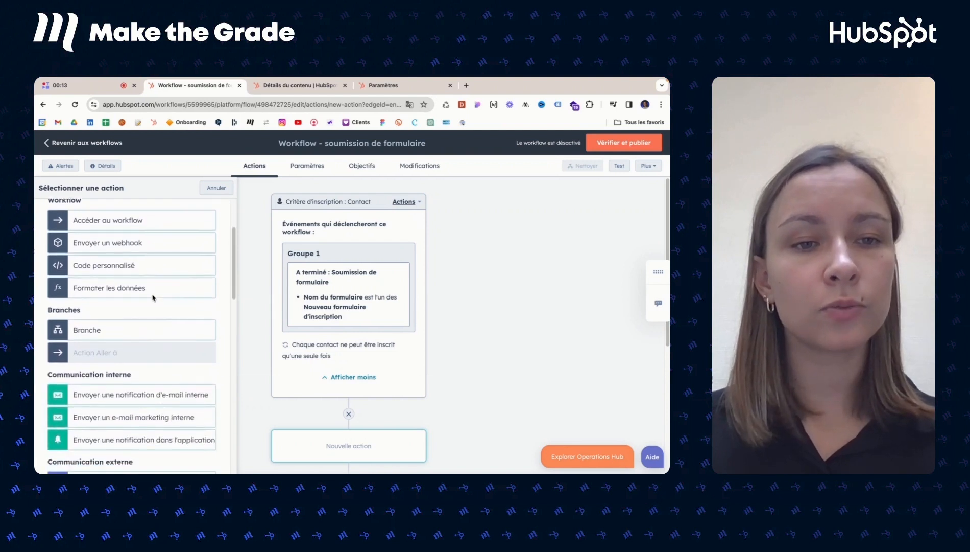
{"action": "scroll", "coordinate": [153, 298], "scroll_direction": "down", "scroll_amount": 2}
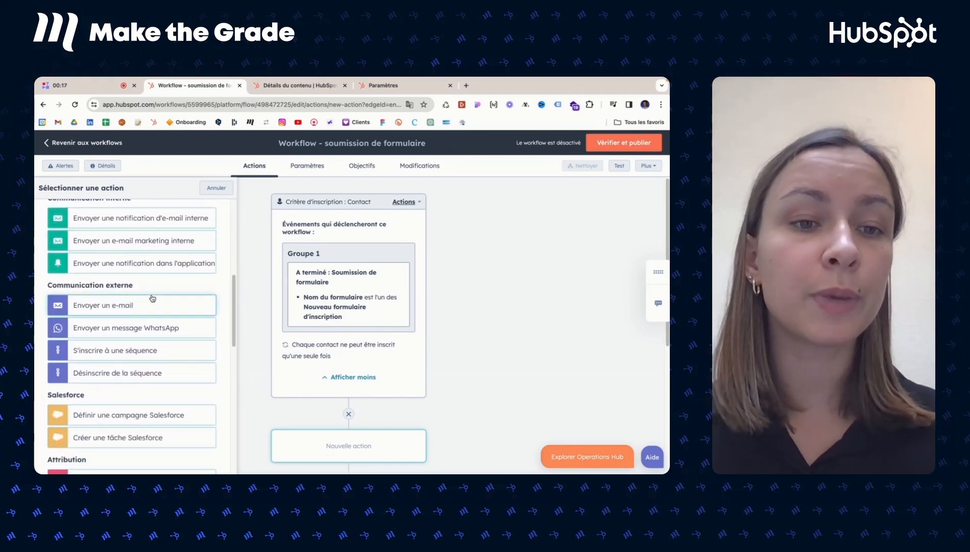
{"action": "left_click", "coordinate": [125, 305]}
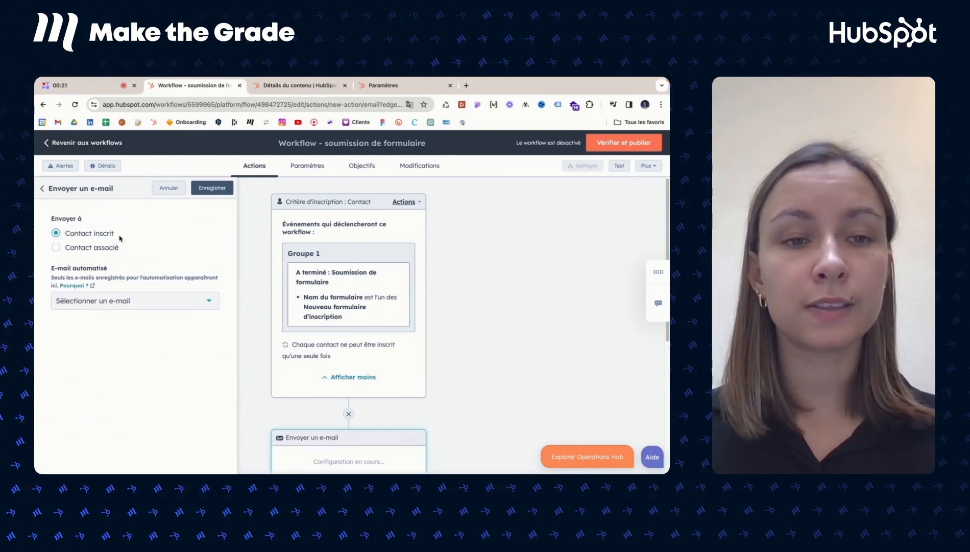
Step: Choose "Email de Bienvenue - Blog" as the automated email for the enrolled contact and save the action
{"action": "left_click", "coordinate": [114, 301]}
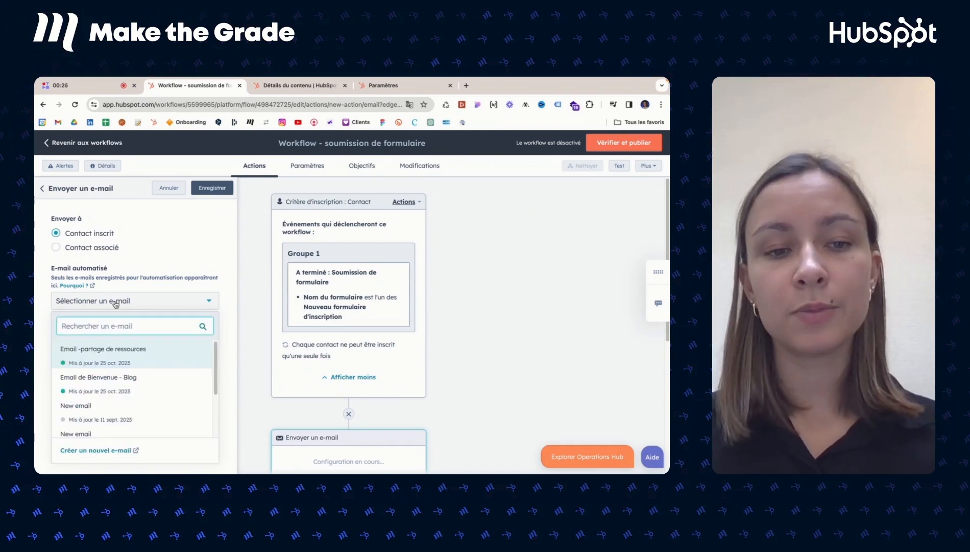
{"action": "left_click", "coordinate": [111, 377]}
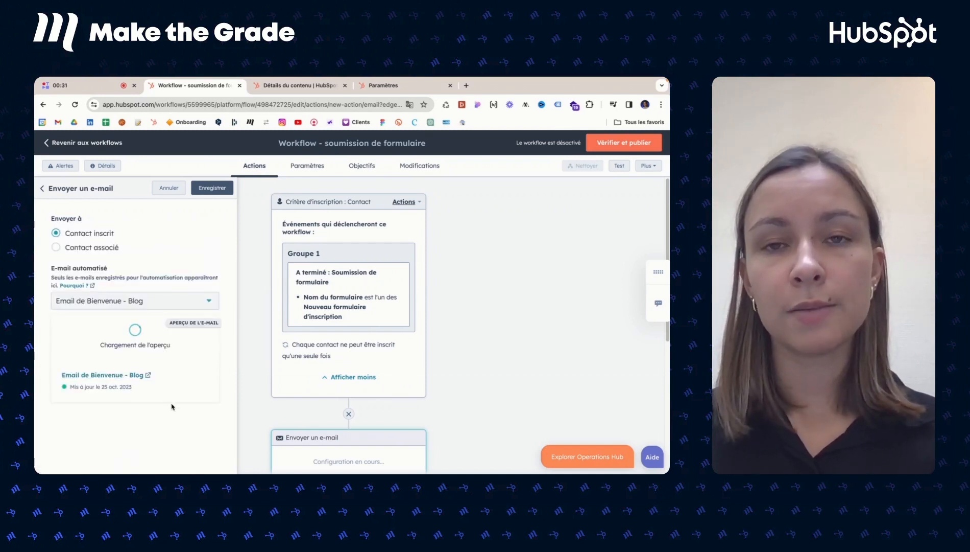
{"action": "scroll", "coordinate": [375, 394], "scroll_direction": "down", "scroll_amount": 3}
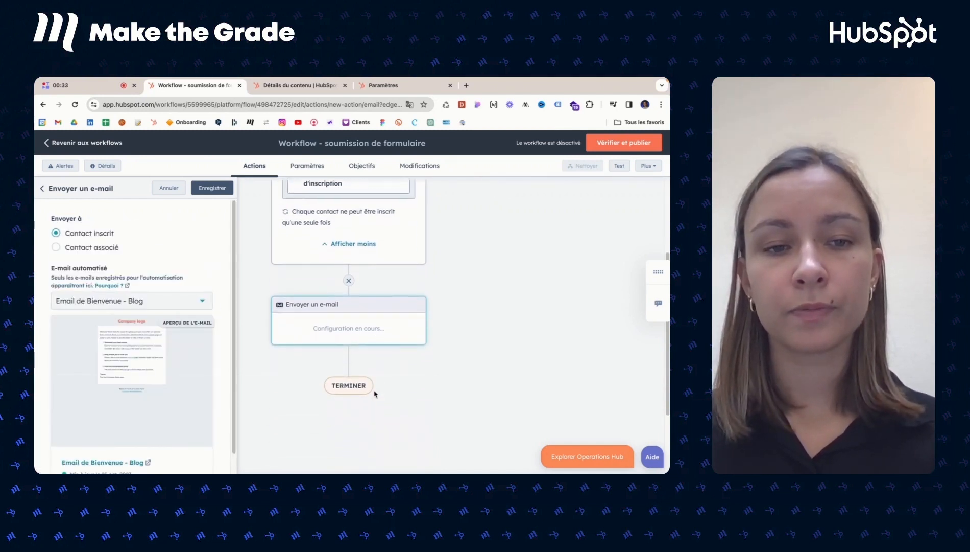
{"action": "scroll", "coordinate": [201, 395], "scroll_direction": "down", "scroll_amount": 1}
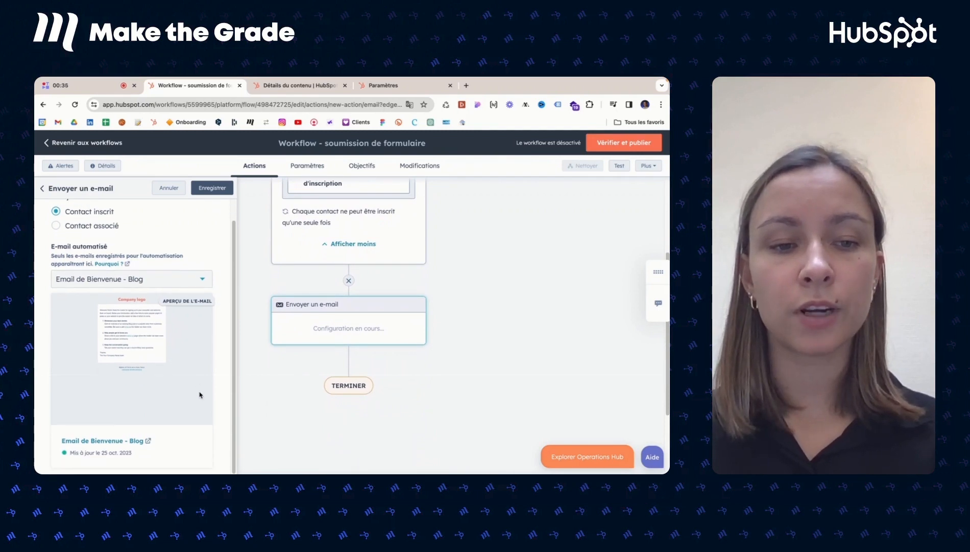
{"action": "scroll", "coordinate": [177, 449], "scroll_direction": "up", "scroll_amount": 1}
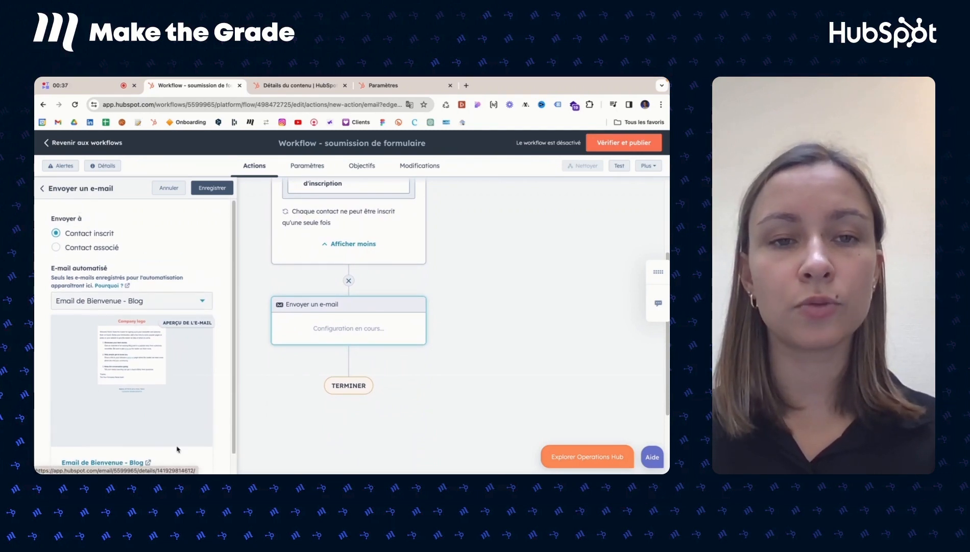
{"action": "left_click", "coordinate": [212, 188]}
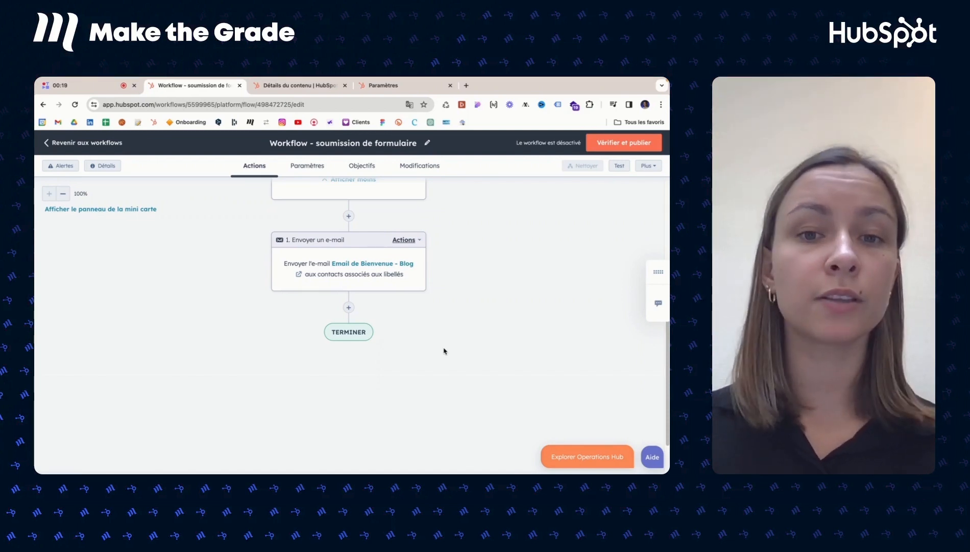
Step: Add a "Délai" action after the welcome email and set its delay type to "Définir une durée"
{"action": "left_click", "coordinate": [349, 309]}
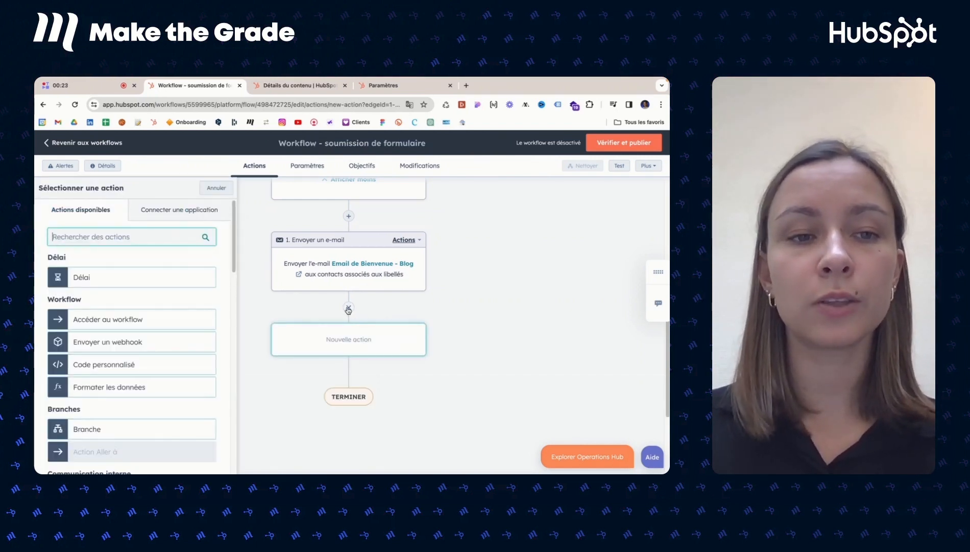
{"action": "left_click", "coordinate": [107, 276]}
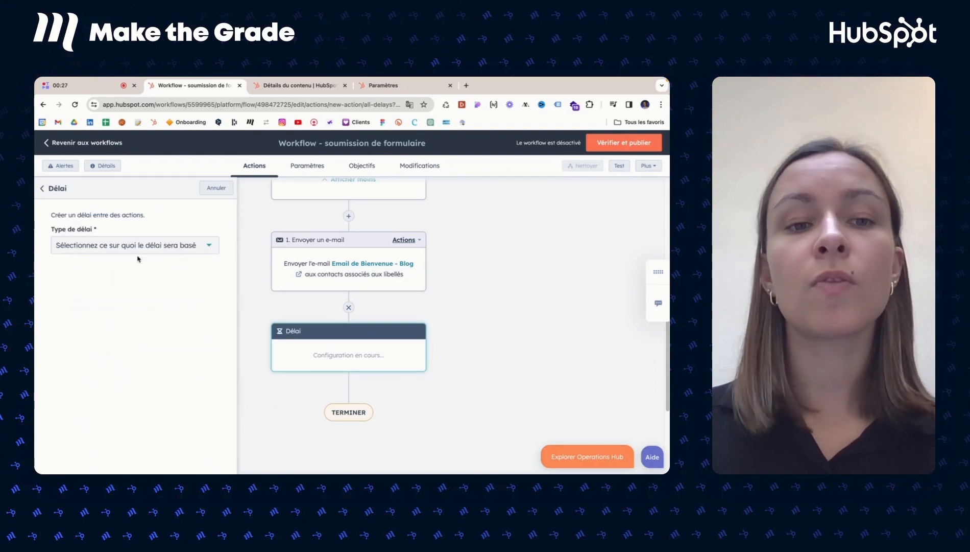
{"action": "left_click", "coordinate": [148, 246]}
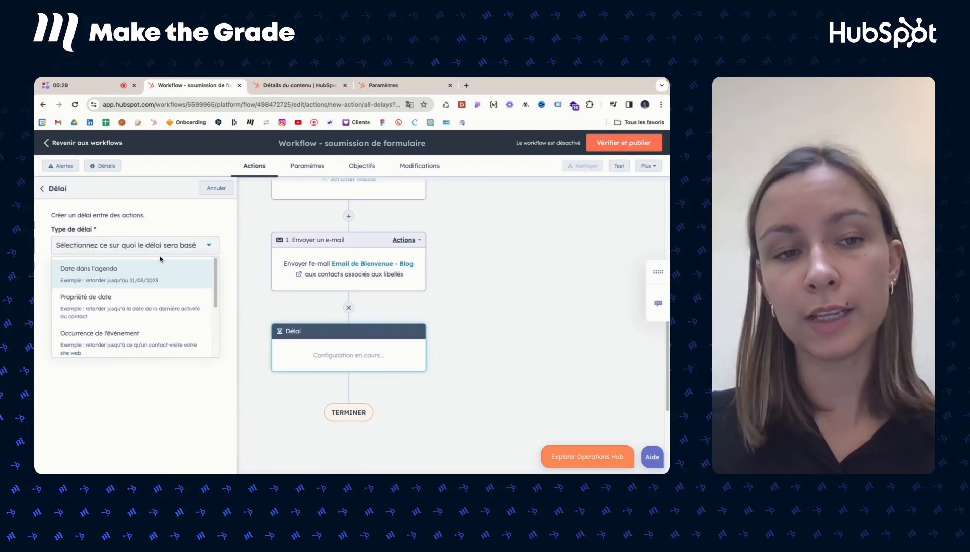
{"action": "scroll", "coordinate": [174, 277], "scroll_direction": "down", "scroll_amount": 1}
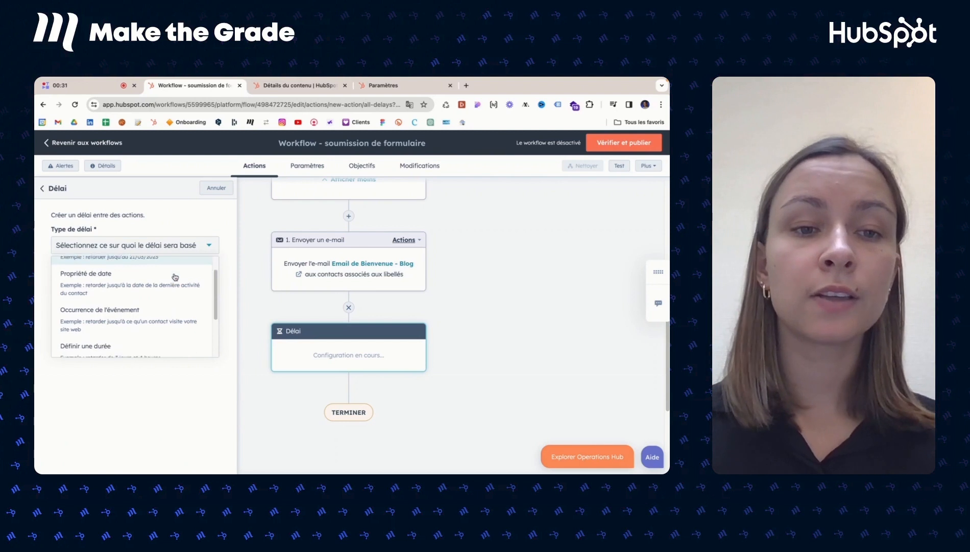
{"action": "scroll", "coordinate": [165, 316], "scroll_direction": "down", "scroll_amount": 2}
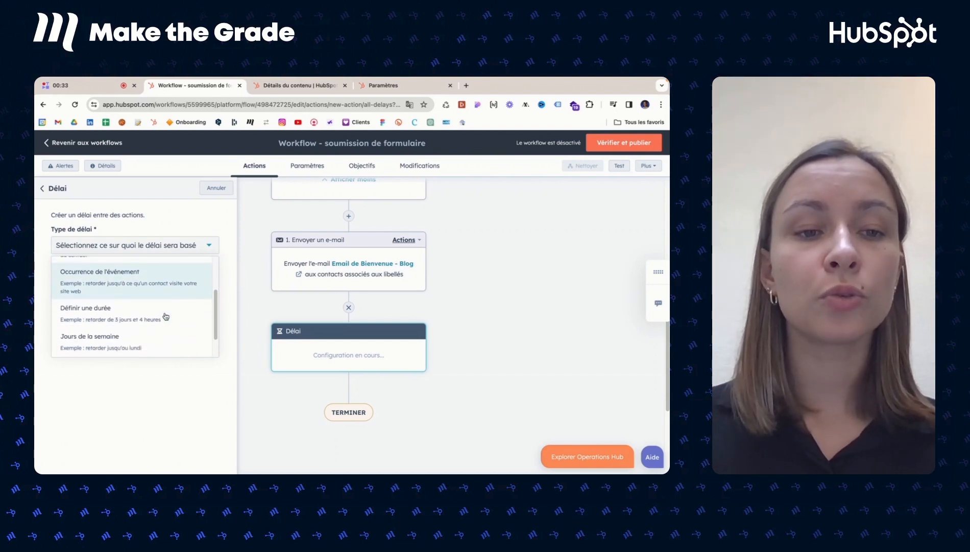
{"action": "scroll", "coordinate": [165, 316], "scroll_direction": "down", "scroll_amount": 1}
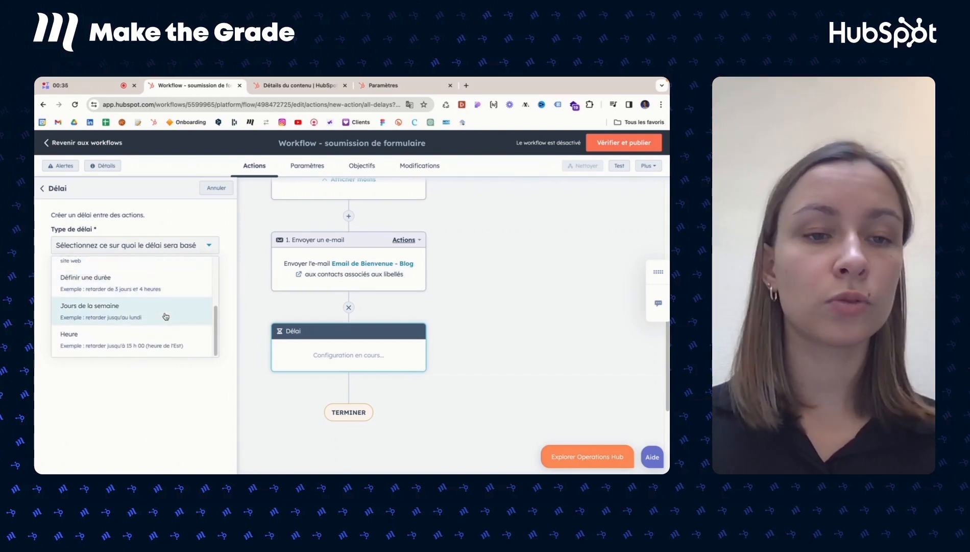
{"action": "left_click", "coordinate": [143, 288]}
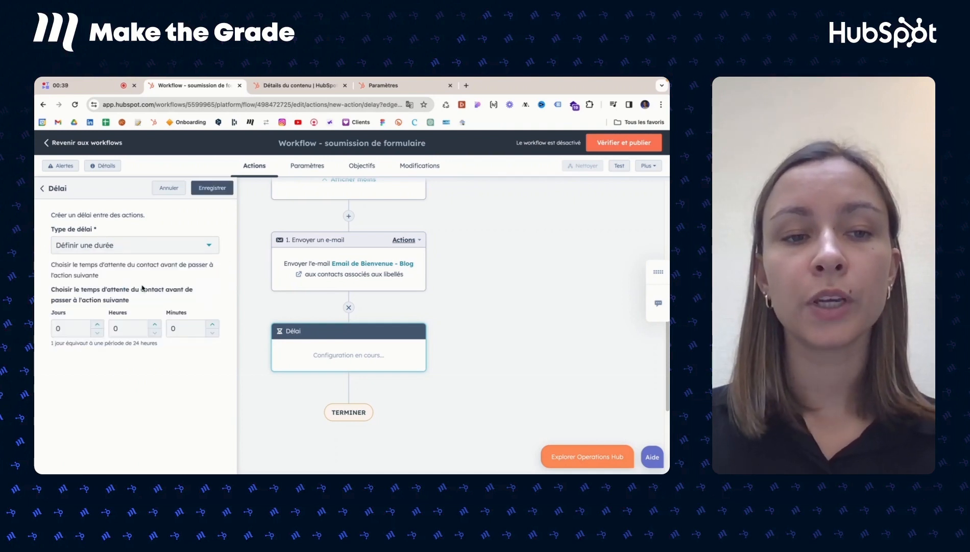
Step: Set the delay's duration to 3 days and save the delay action
{"action": "left_click", "coordinate": [96, 326]}
{"action": "left_click", "coordinate": [96, 326]}
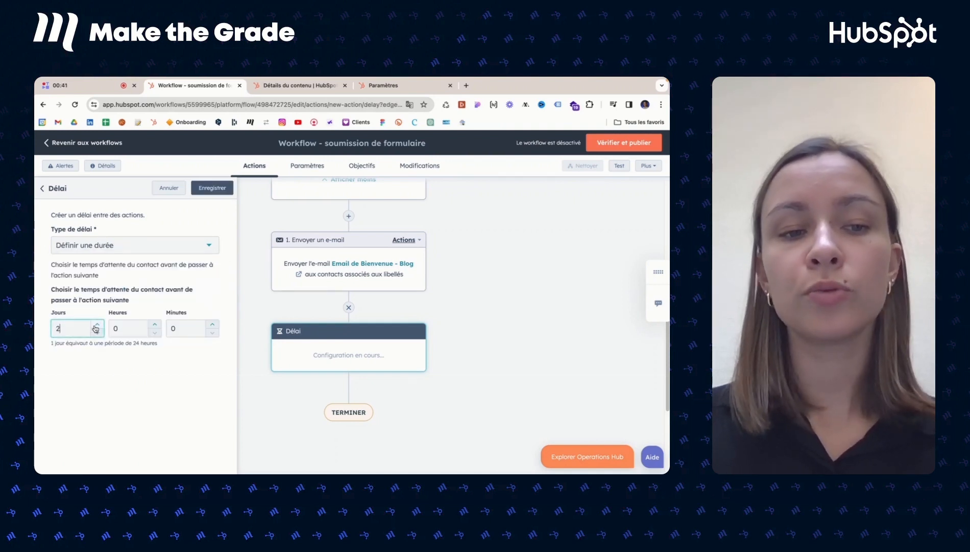
{"action": "left_click", "coordinate": [139, 384]}
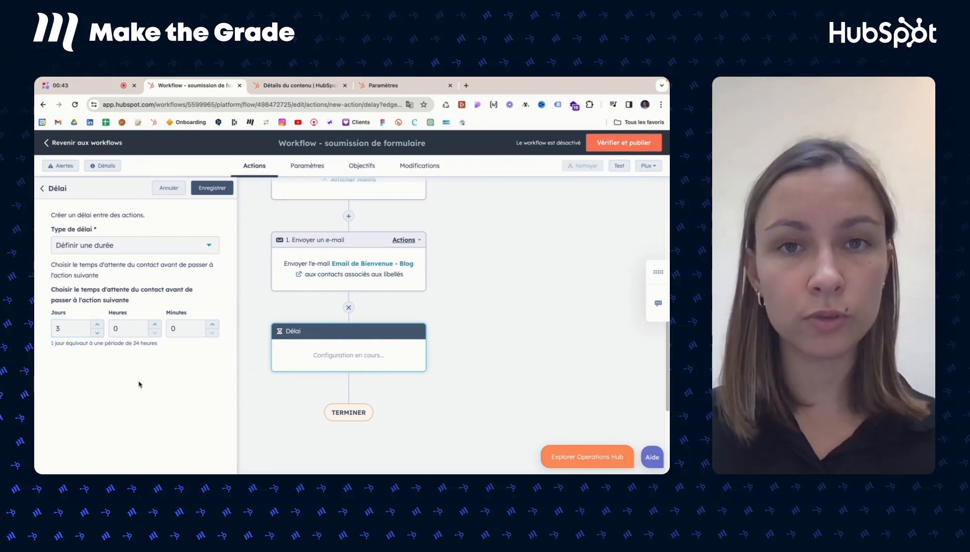
{"action": "left_click", "coordinate": [209, 191]}
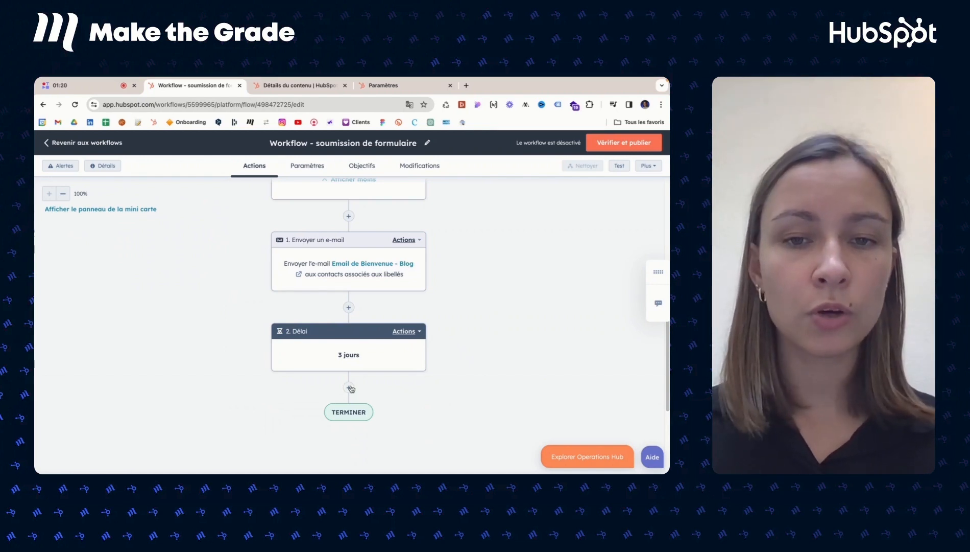
Step: Add an "Envoyer un e-mail" action after the delay, sending "Email -partage de ressources" to the enrolled contact, and save it
{"action": "left_click", "coordinate": [349, 388]}
{"action": "scroll", "coordinate": [168, 369], "scroll_direction": "down", "scroll_amount": 3}
{"action": "scroll", "coordinate": [168, 369], "scroll_direction": "down", "scroll_amount": 4}
{"action": "left_click", "coordinate": [149, 351]}
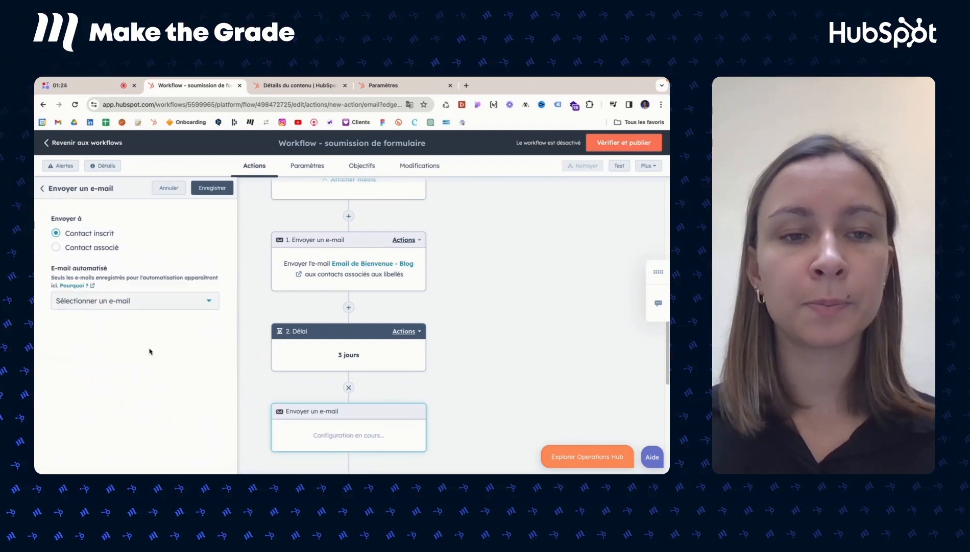
{"action": "left_click", "coordinate": [143, 302]}
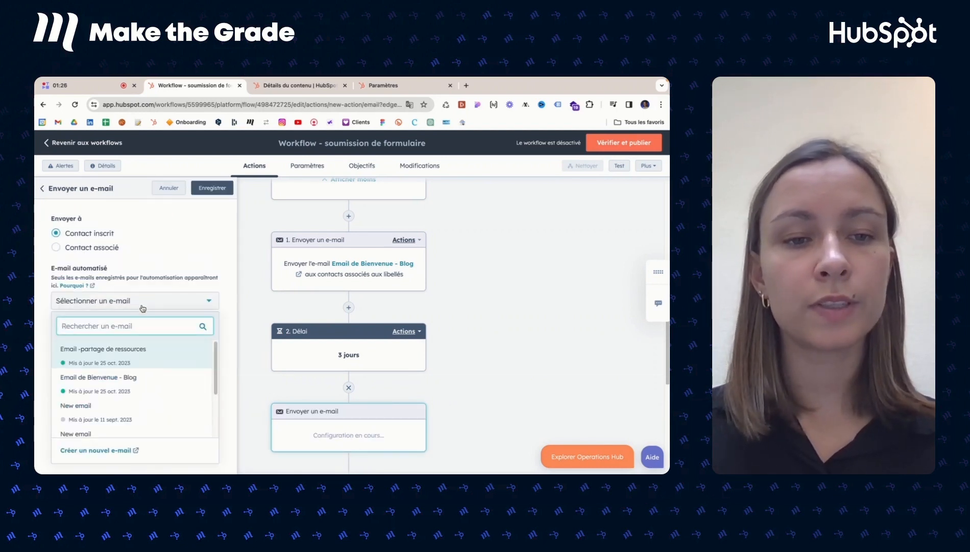
{"action": "mouse_move", "coordinate": [106, 350]}
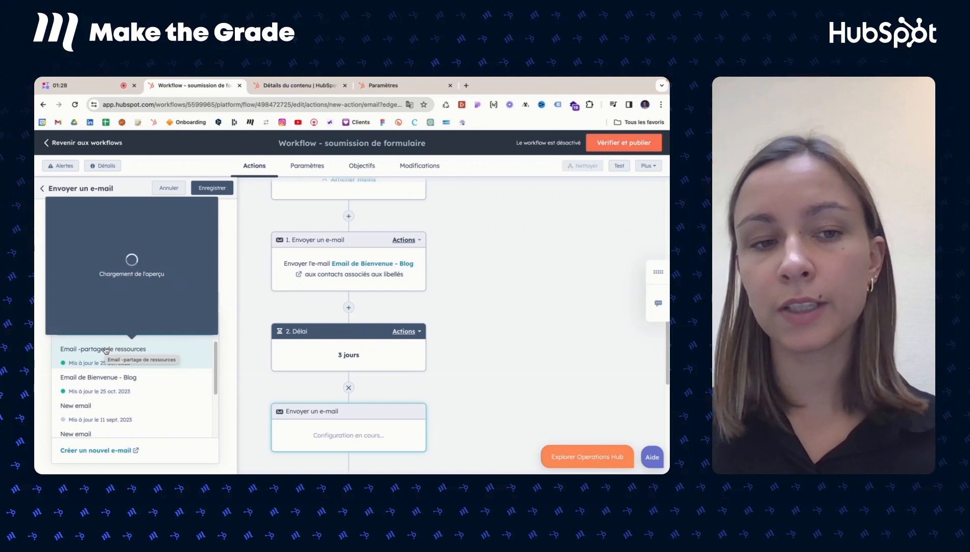
{"action": "left_click", "coordinate": [105, 350]}
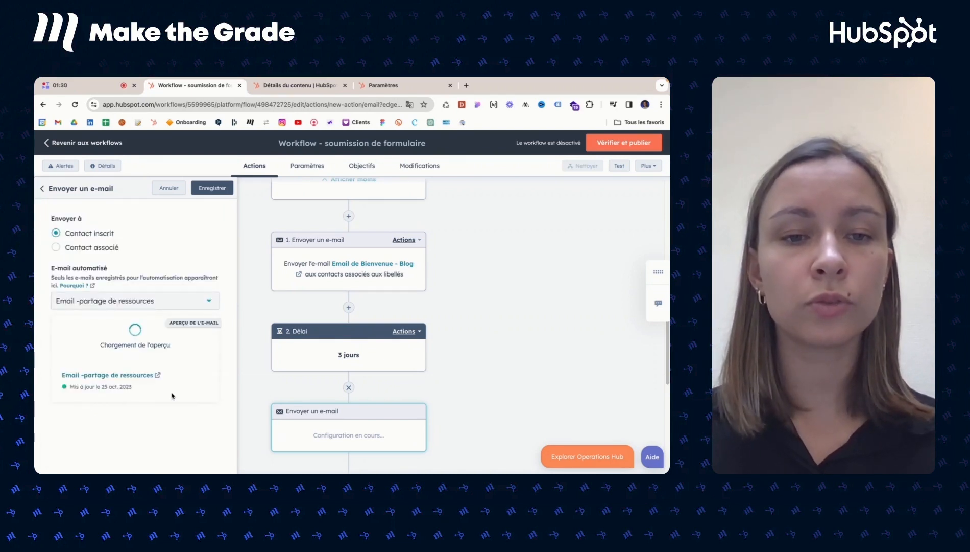
{"action": "left_click", "coordinate": [206, 190]}
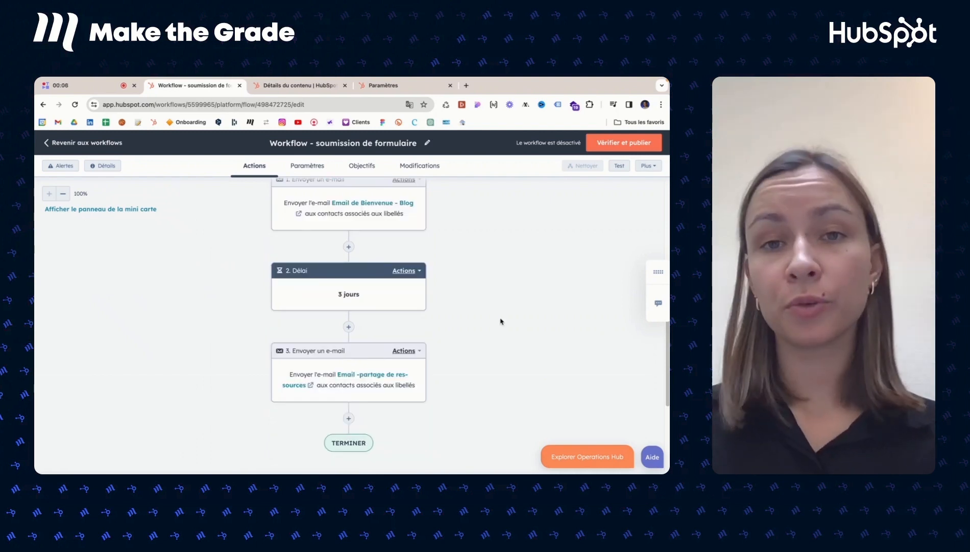
Step: Review the workflow sequence from the enrollment criteria to the end and the actions that can be inserted before the first email
{"action": "scroll", "coordinate": [501, 321], "scroll_direction": "up", "scroll_amount": 5}
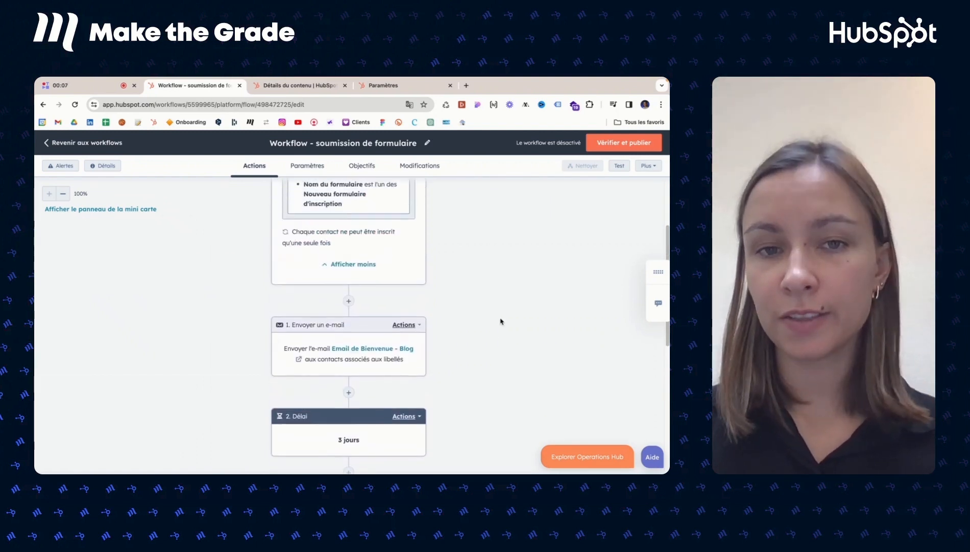
{"action": "scroll", "coordinate": [500, 321], "scroll_direction": "up", "scroll_amount": 1}
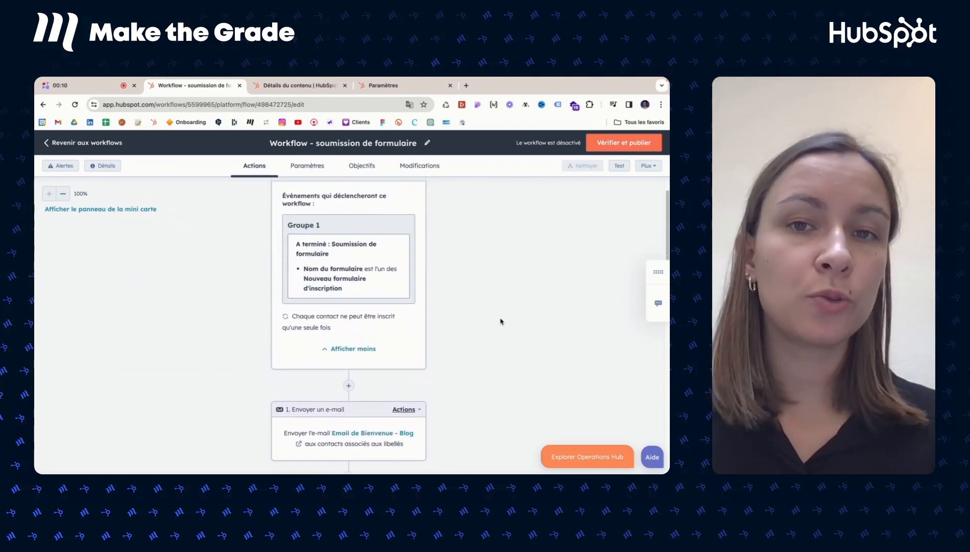
{"action": "scroll", "coordinate": [501, 320], "scroll_direction": "down", "scroll_amount": 4}
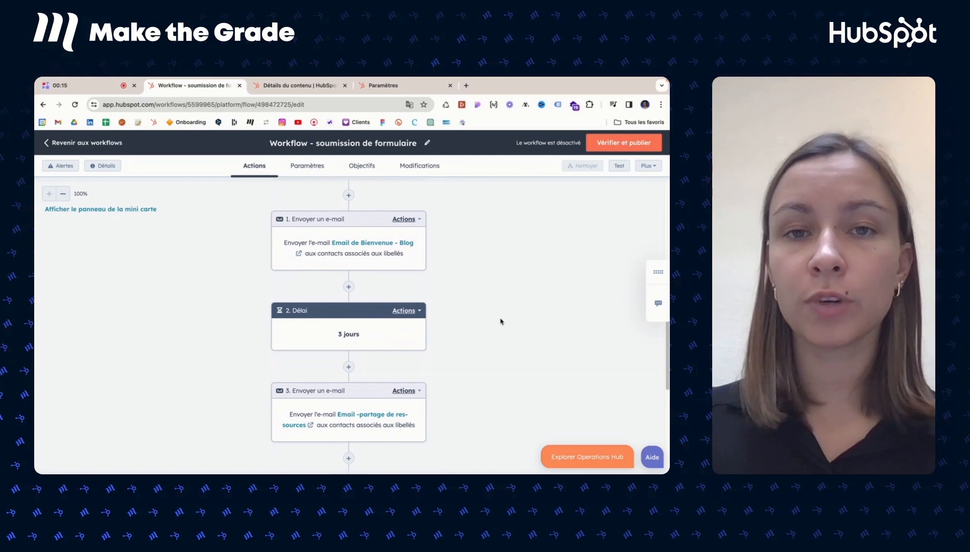
{"action": "scroll", "coordinate": [500, 321], "scroll_direction": "down", "scroll_amount": 1}
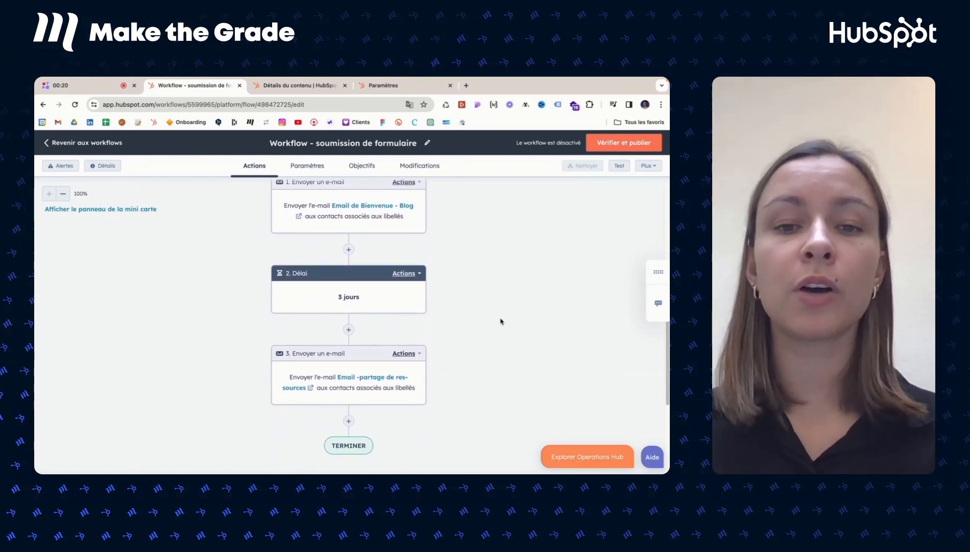
{"action": "scroll", "coordinate": [444, 290], "scroll_direction": "up", "scroll_amount": 3}
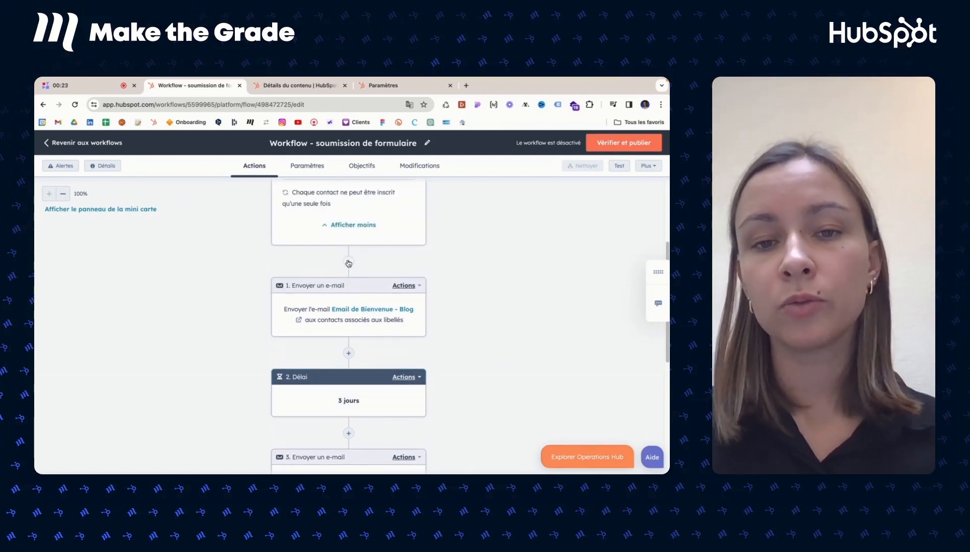
{"action": "left_click", "coordinate": [349, 263]}
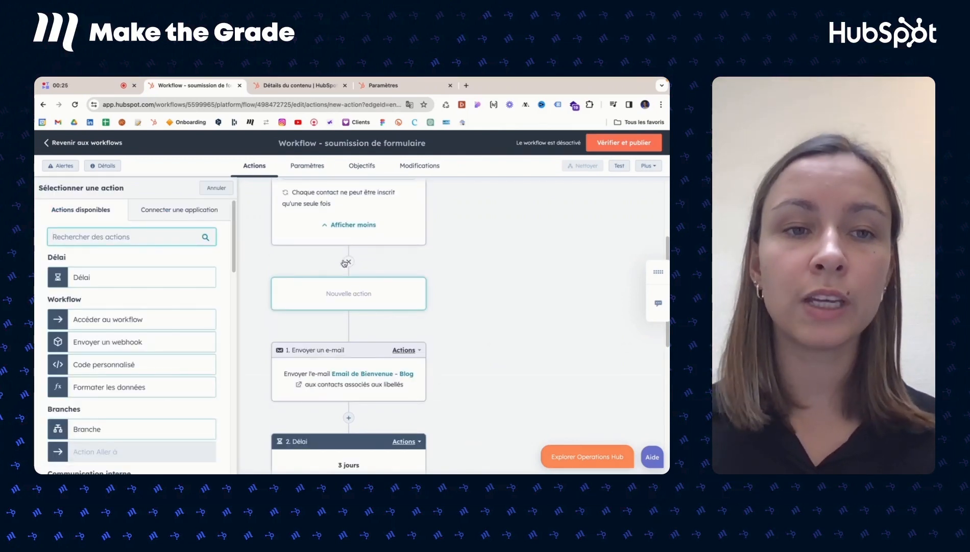
{"action": "left_click", "coordinate": [217, 189]}
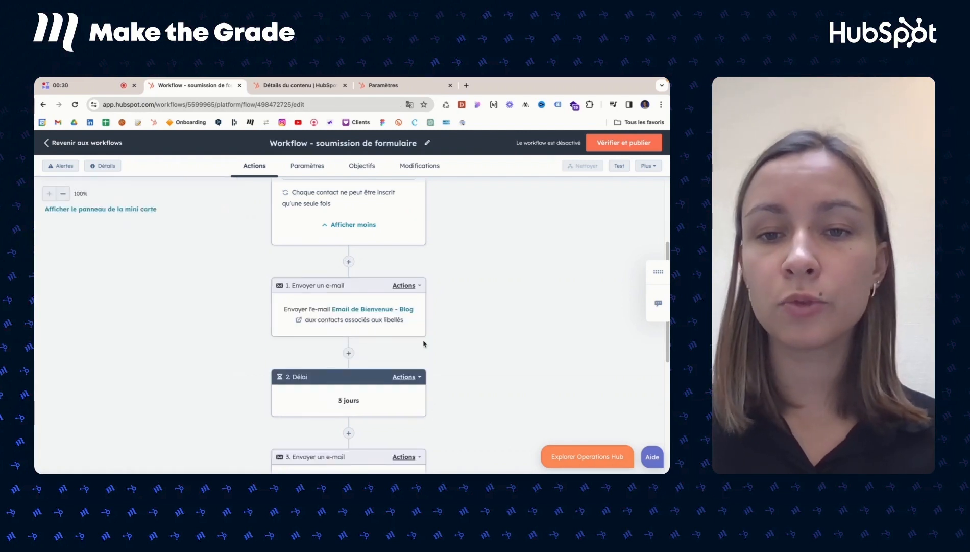
{"action": "left_click", "coordinate": [417, 287]}
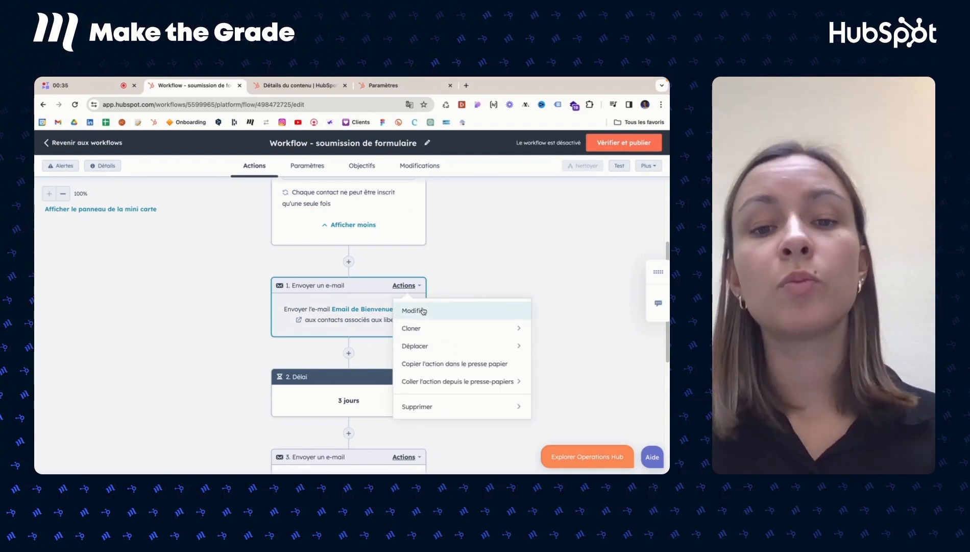
{"action": "mouse_move", "coordinate": [436, 329]}
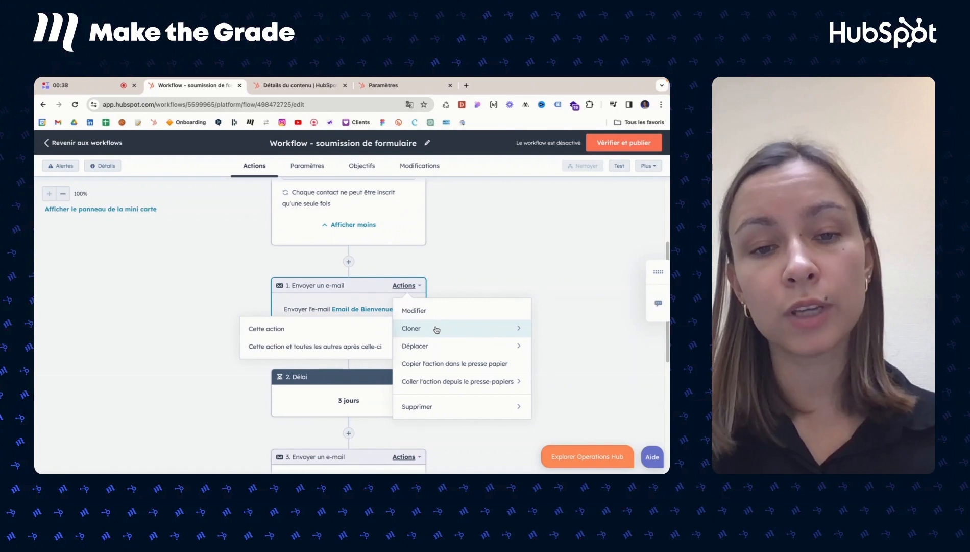
{"action": "mouse_move", "coordinate": [436, 347]}
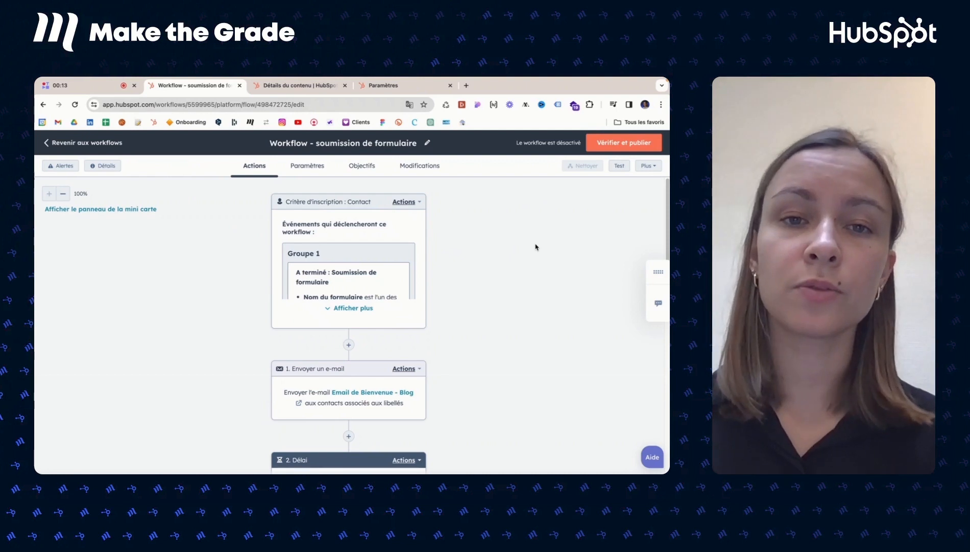
{"action": "left_click", "coordinate": [620, 167]}
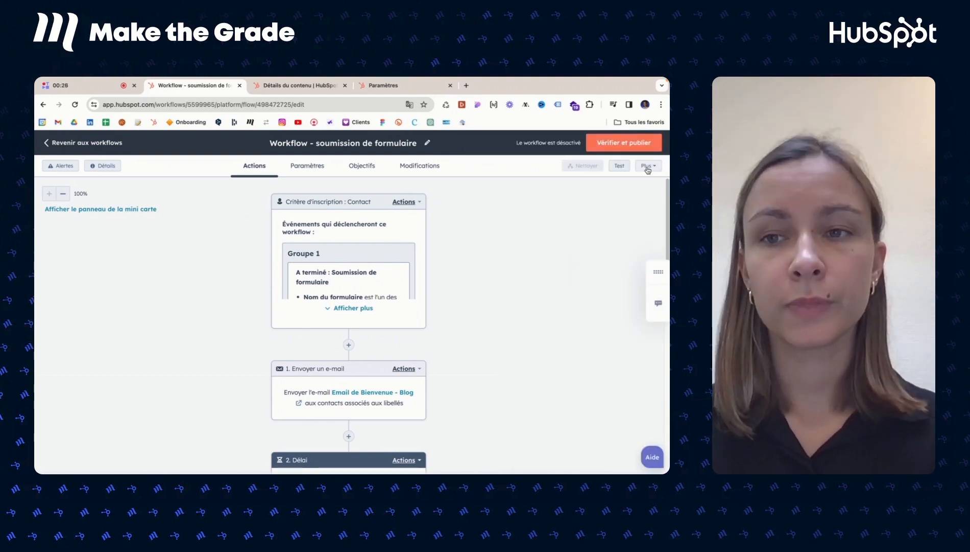
{"action": "left_click", "coordinate": [647, 166]}
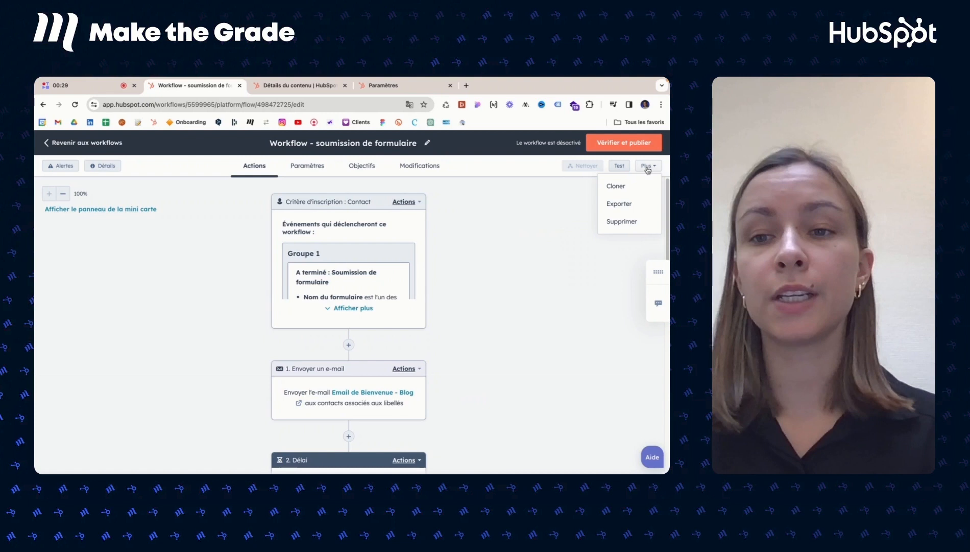
{"action": "left_click", "coordinate": [562, 198]}
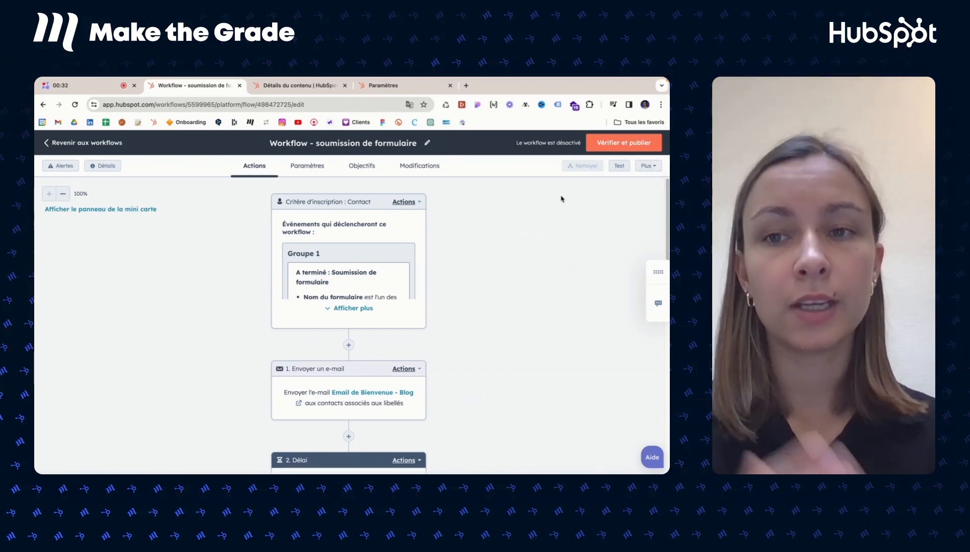
Step: Check the workflow's enrollment, connection, unenrollment, schedule and notification settings on the pre-activation review page and activate the workflow
{"action": "left_click", "coordinate": [625, 142]}
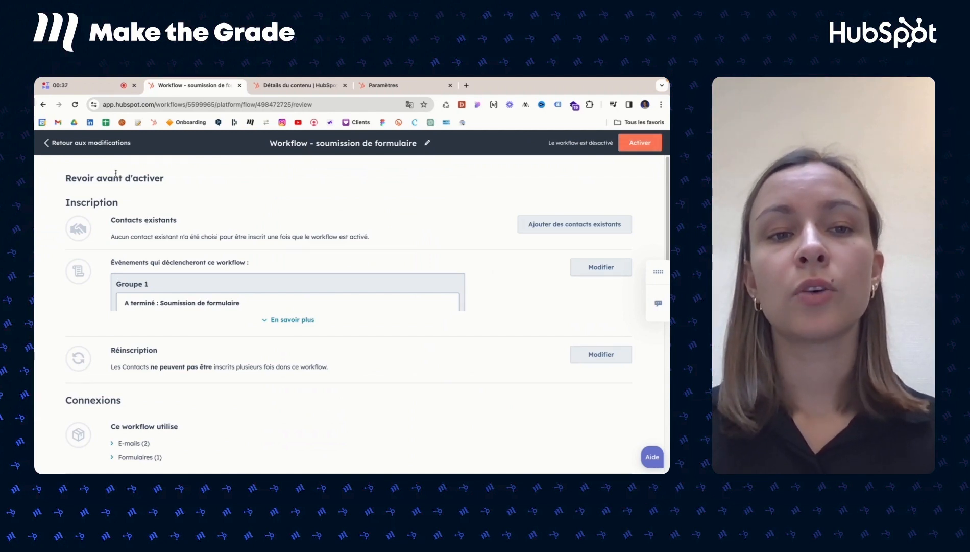
{"action": "scroll", "coordinate": [319, 246], "scroll_direction": "down", "scroll_amount": 1}
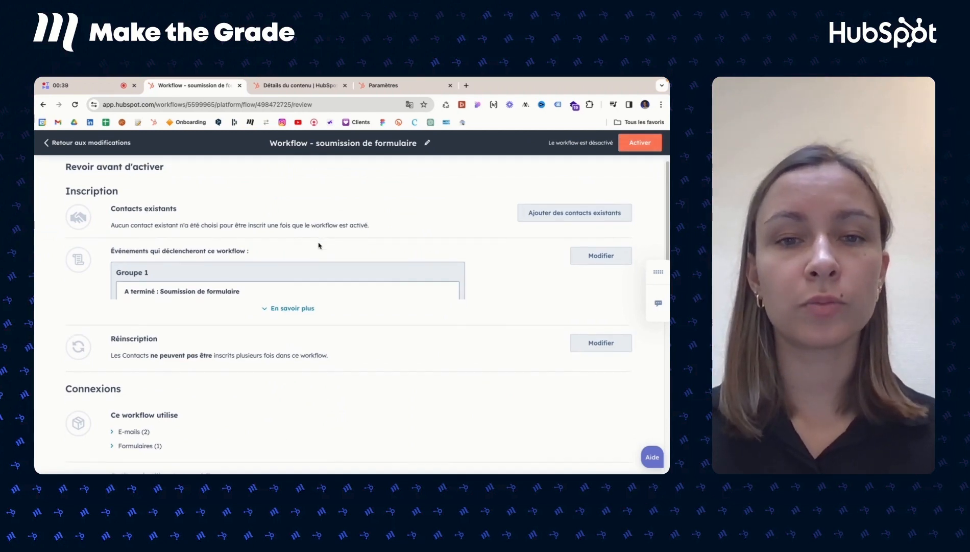
{"action": "scroll", "coordinate": [319, 246], "scroll_direction": "down", "scroll_amount": 5}
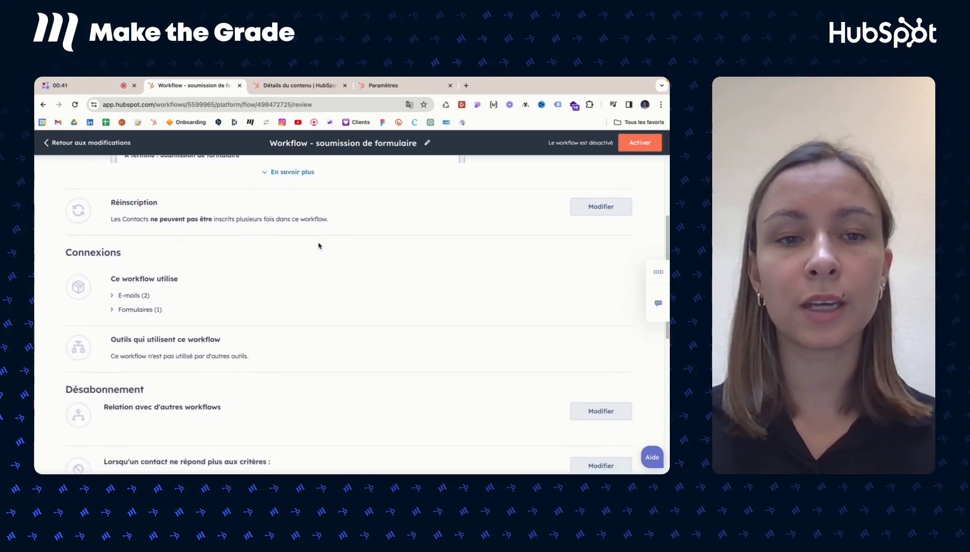
{"action": "scroll", "coordinate": [319, 246], "scroll_direction": "down", "scroll_amount": 8}
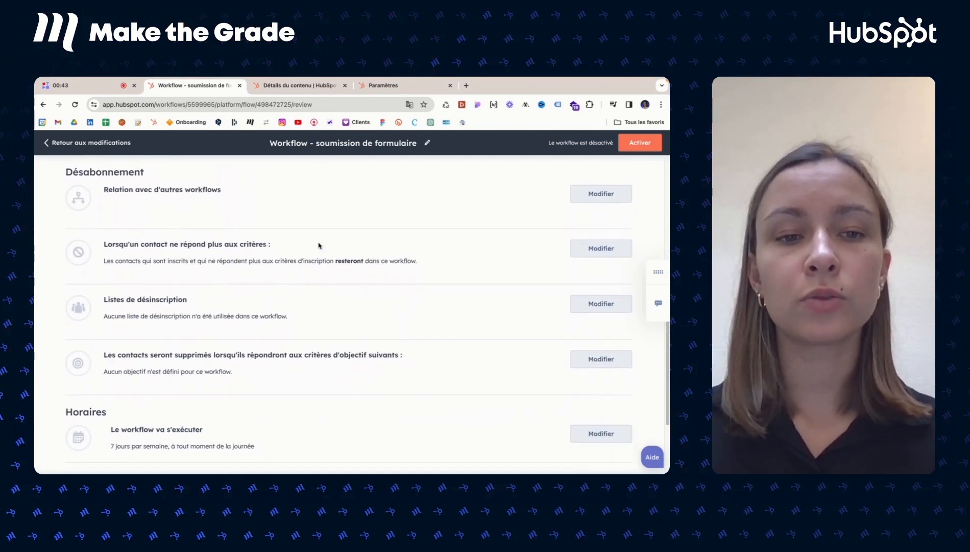
{"action": "scroll", "coordinate": [319, 245], "scroll_direction": "down", "scroll_amount": 5}
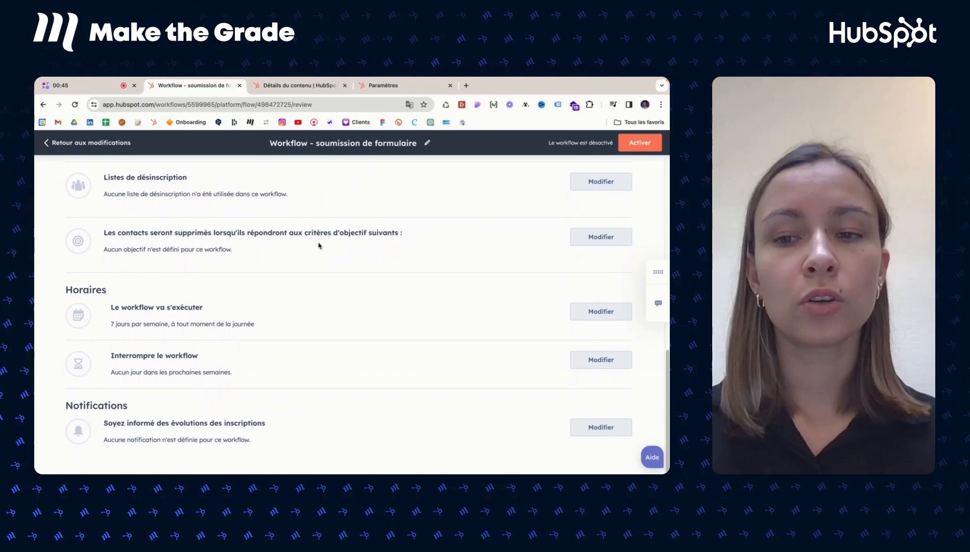
{"action": "scroll", "coordinate": [318, 244], "scroll_direction": "up", "scroll_amount": 4}
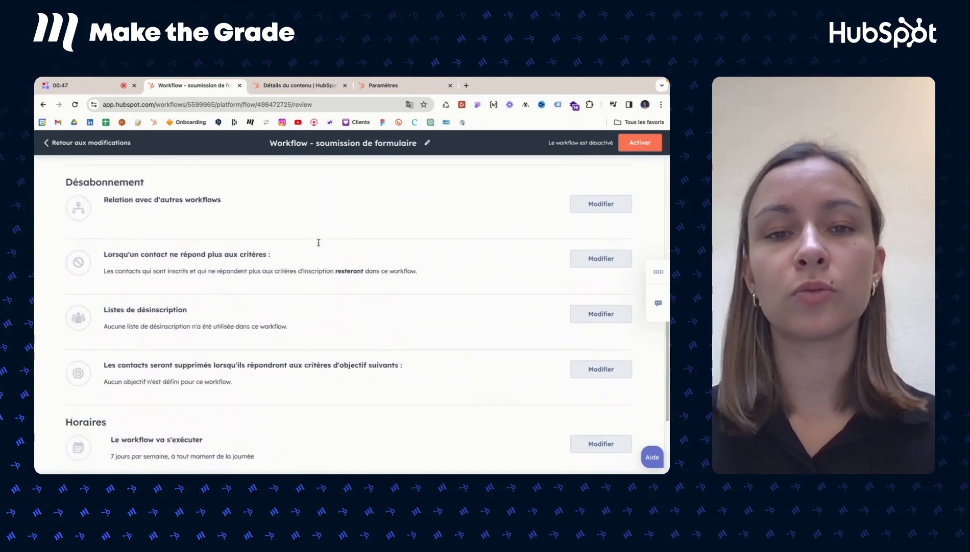
{"action": "scroll", "coordinate": [319, 242], "scroll_direction": "up", "scroll_amount": 10}
{"action": "left_click", "coordinate": [629, 141]}
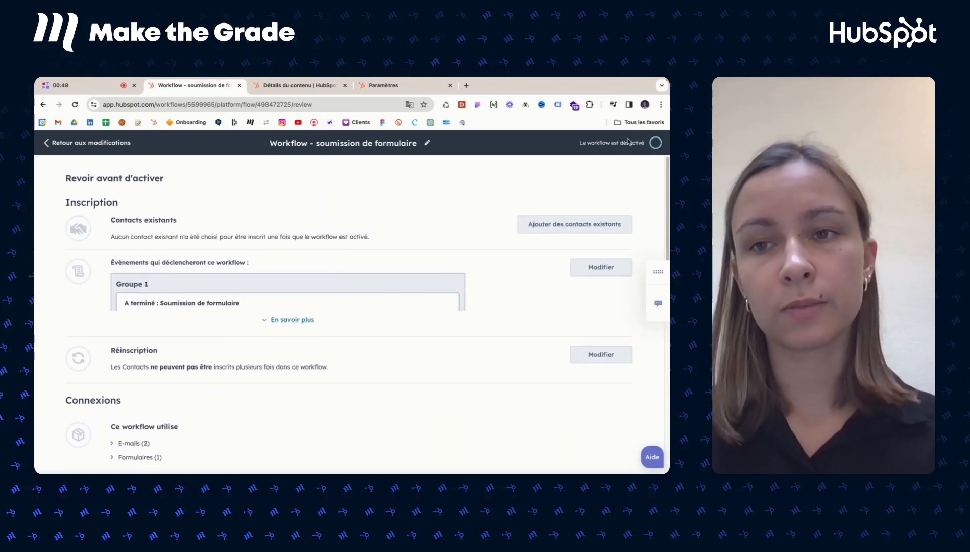